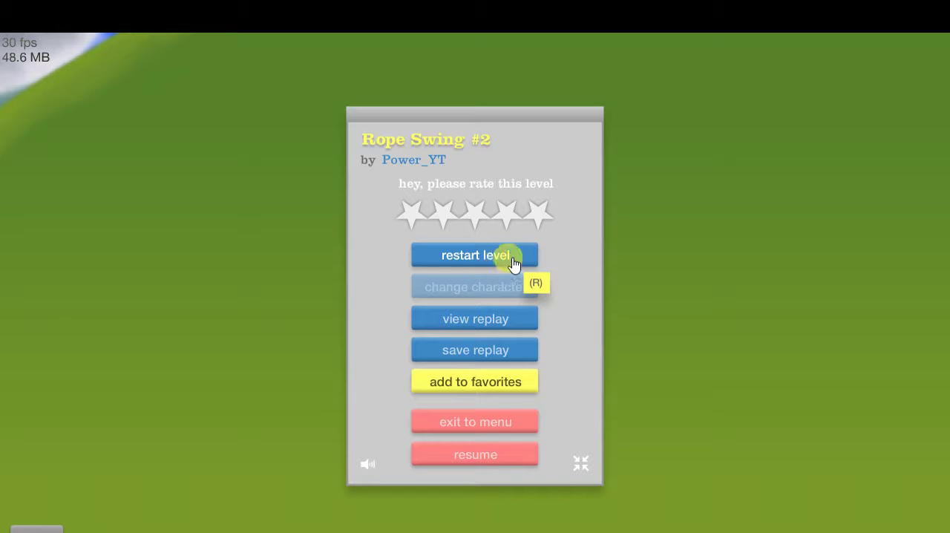
# Restart Rope Swing #2, eject the rider off the segway, and pause the game.
pyautogui.press('r')
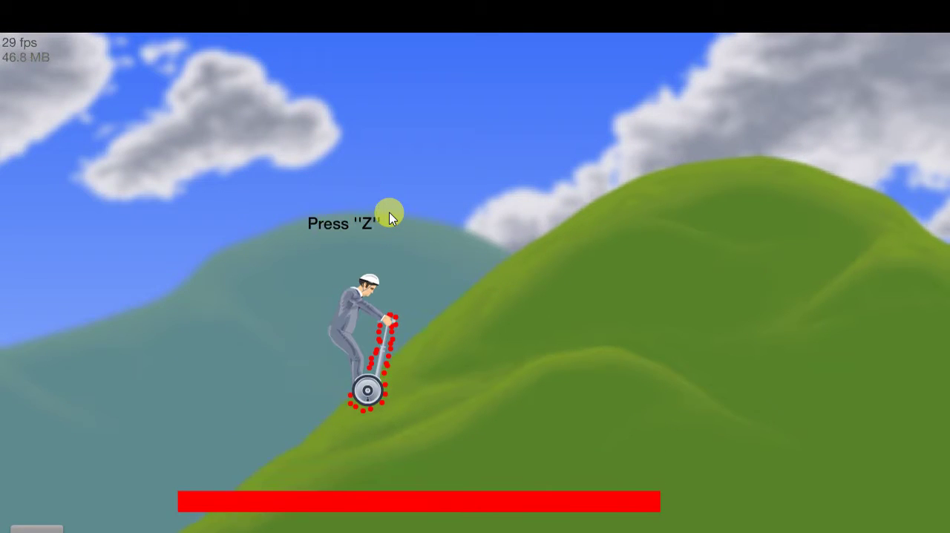
pyautogui.press('z')
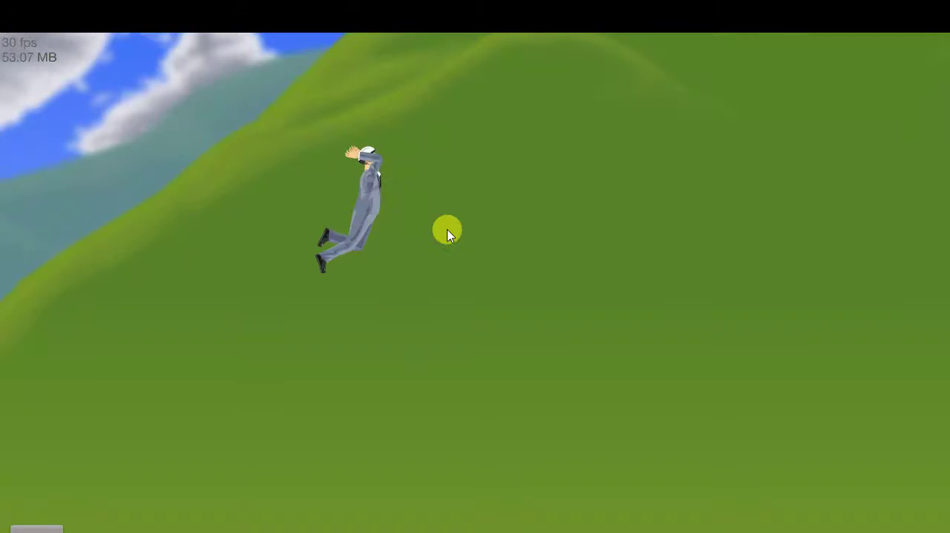
pyautogui.press('Escape')
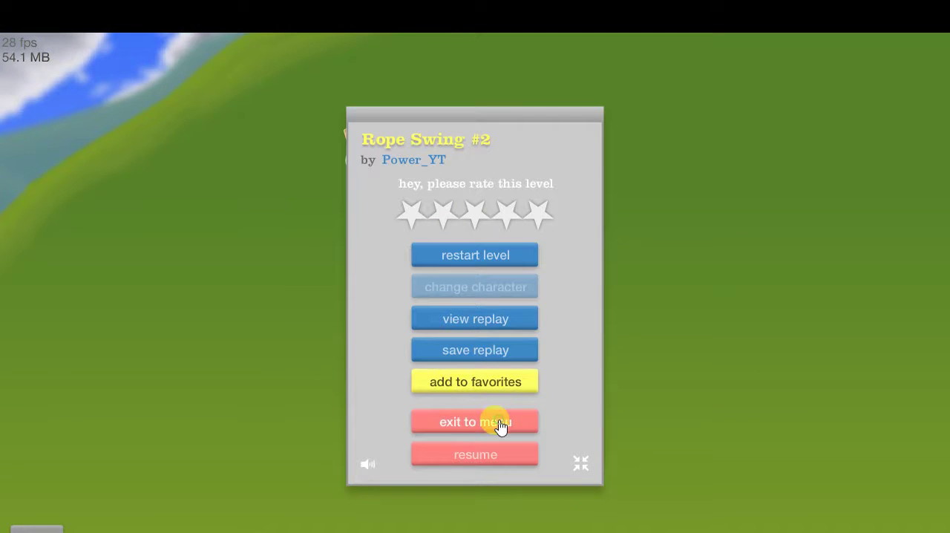
# Exit to the level list, search user levels for 'bottle flip', and start a result.
pyautogui.click(499, 420)
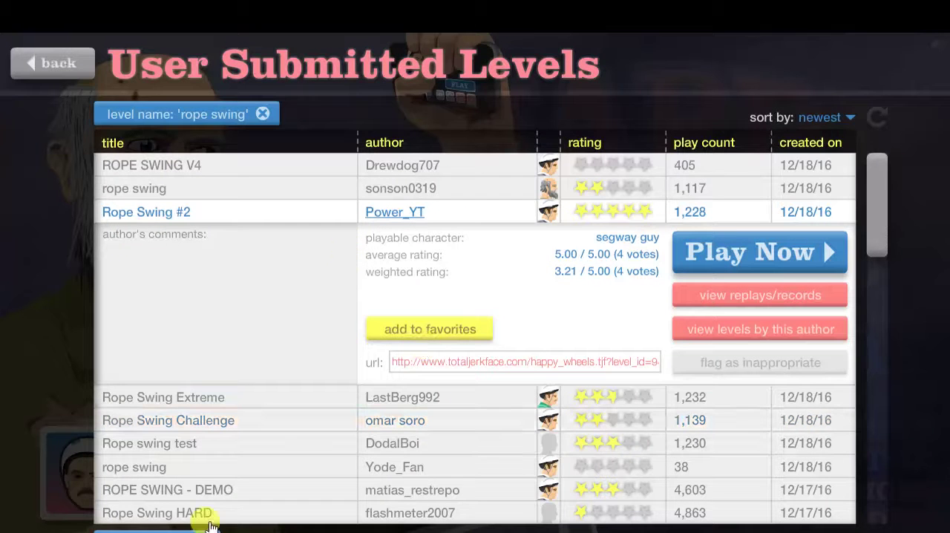
pyautogui.click(160, 529)
pyautogui.click(532, 324)
pyautogui.write('bottl')
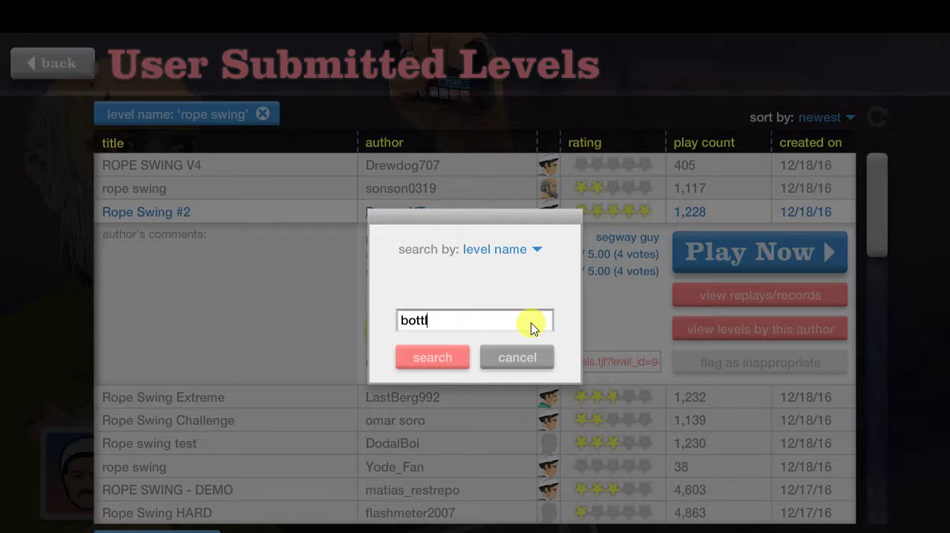
pyautogui.write('e flip')
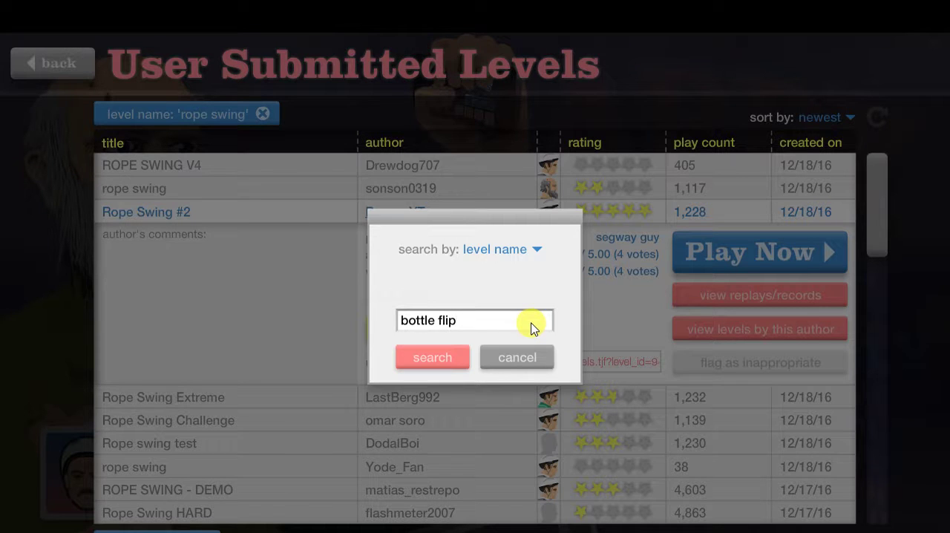
pyautogui.press('Return')
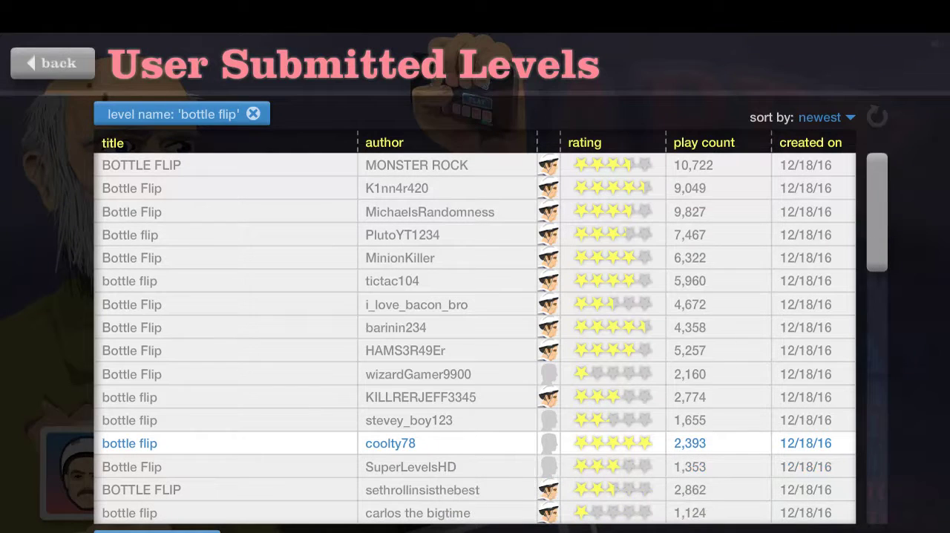
pyautogui.doubleClick(223, 443)
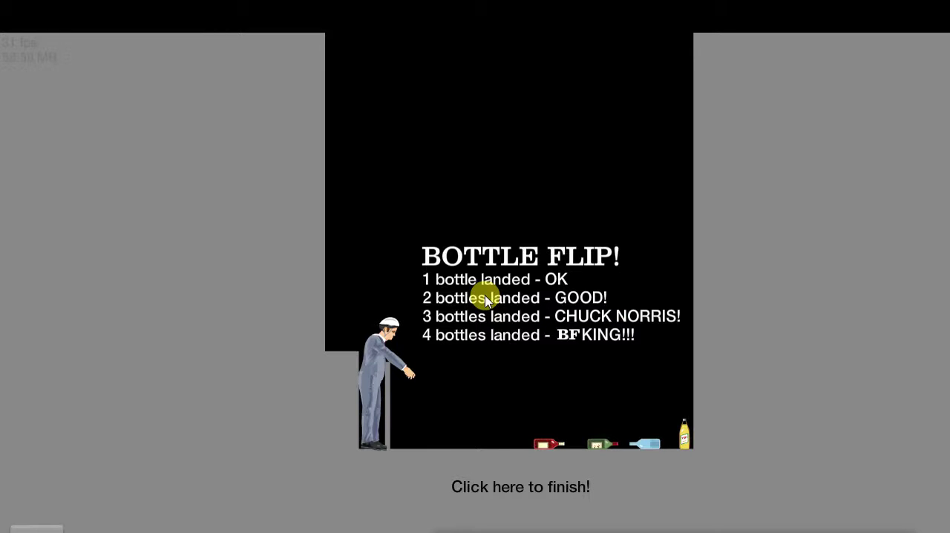
# Restart the Bottle Flip level with the bottles reset, then pause.
pyautogui.press('Escape')
pyautogui.click(483, 249)
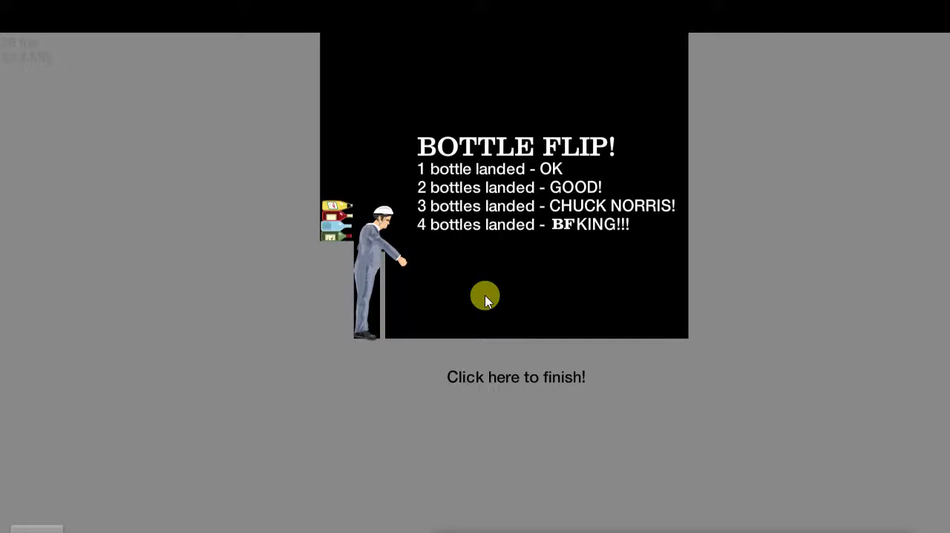
pyautogui.press('Escape')
pyautogui.press('Escape')
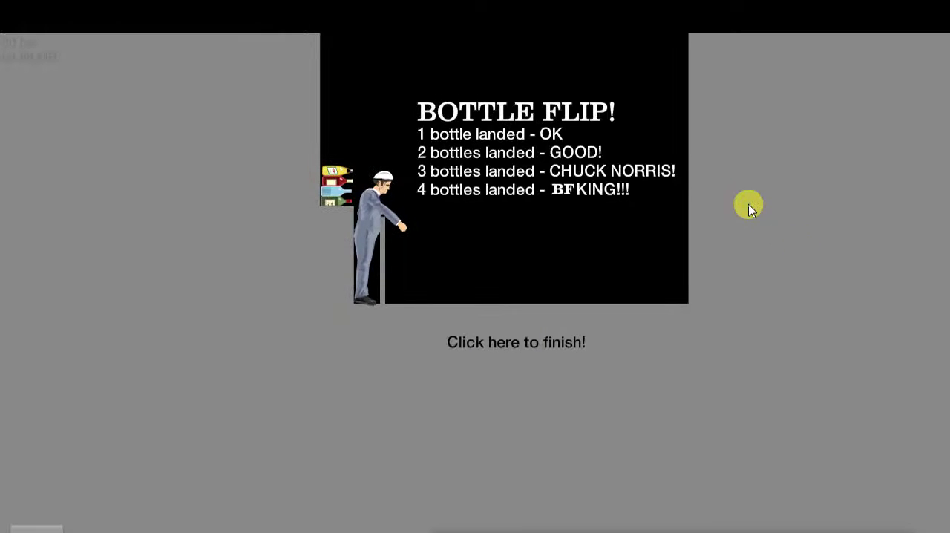
# Grab and throw the bottles onto the floor, flip the green bottle, then pause.
pyautogui.press('space')
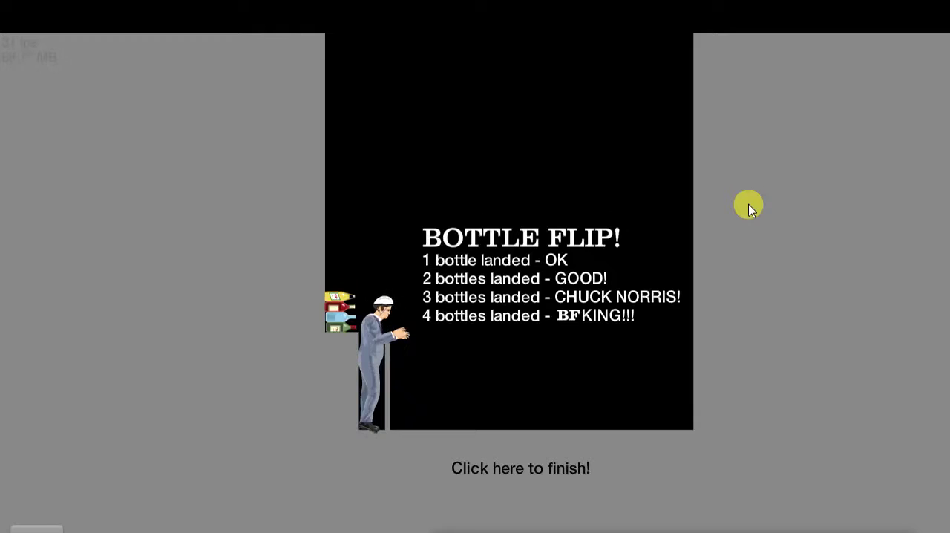
pyautogui.press('space')
pyautogui.press('space')
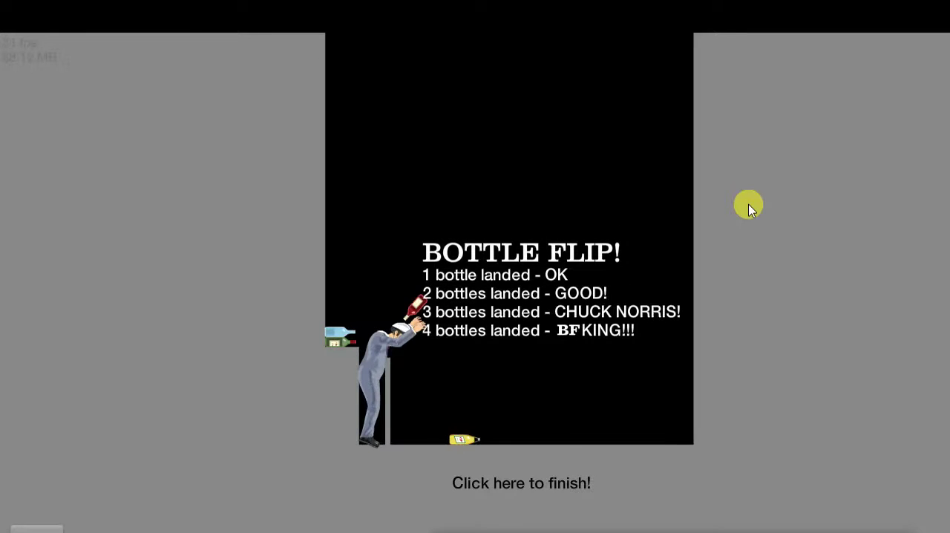
pyautogui.press('space')
pyautogui.press('space')
pyautogui.press('space')
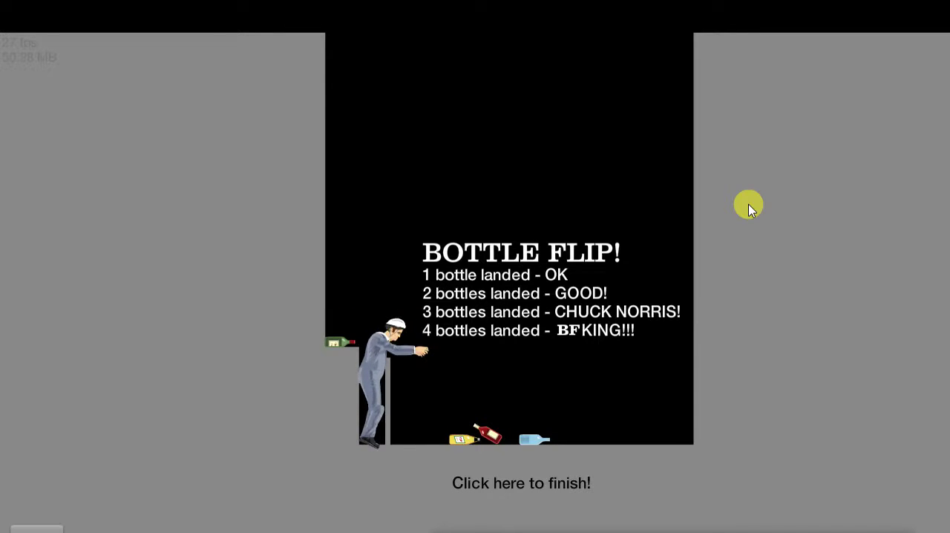
pyautogui.press('space')
pyautogui.press('space')
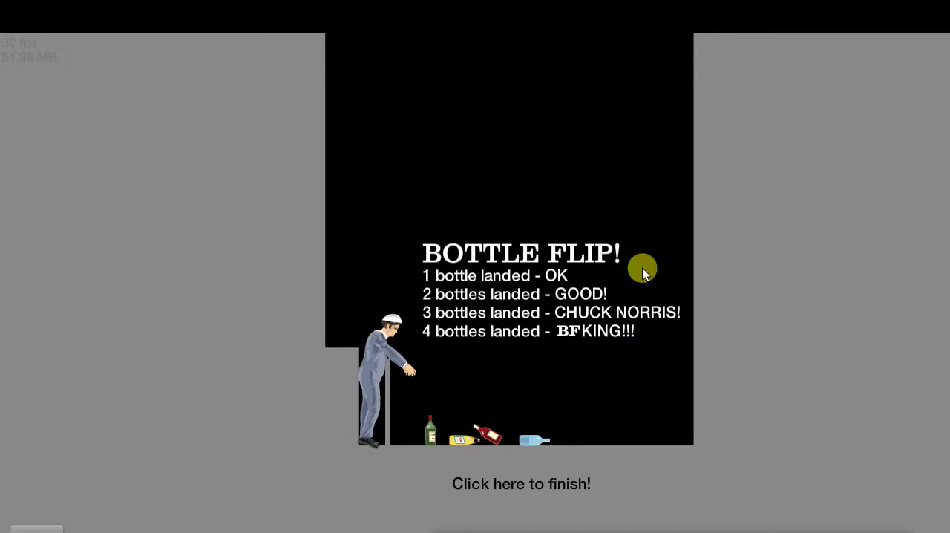
pyautogui.press('Escape')
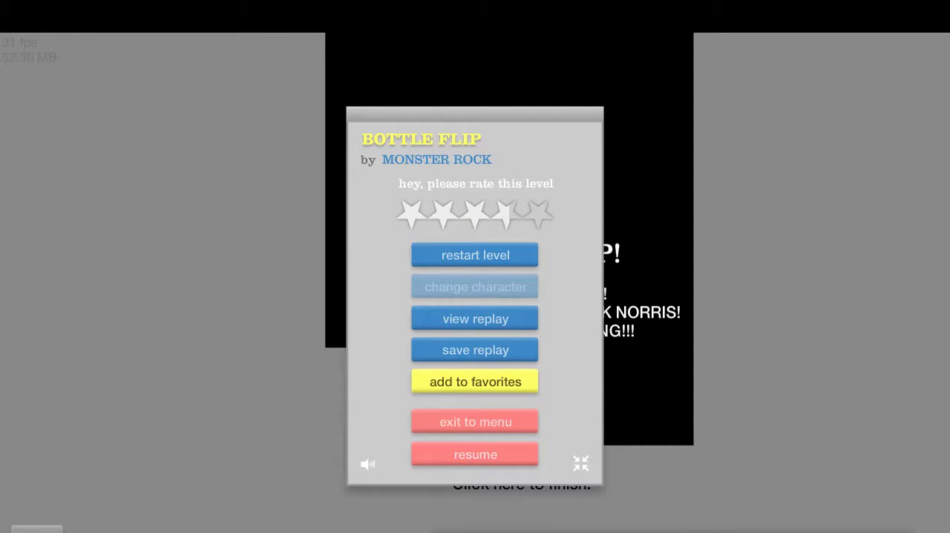
# Start the impossble 99.999999% pogo level and restart it several times.
pyautogui.press('Return')
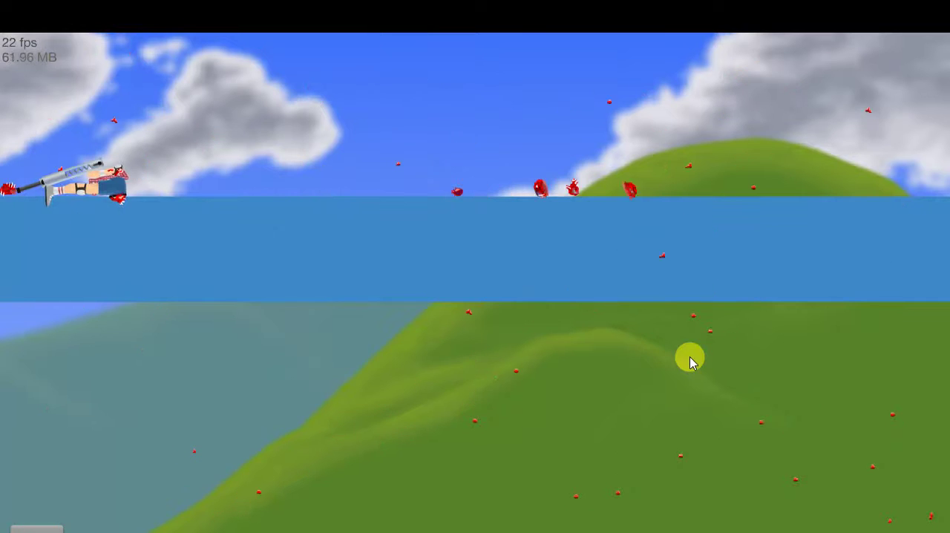
pyautogui.press('Escape')
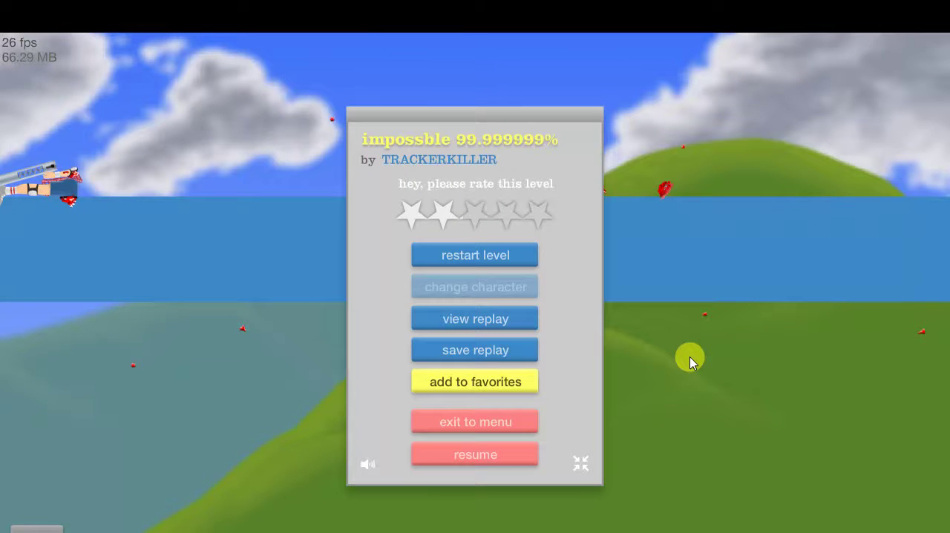
pyautogui.press('r')
pyautogui.press('Escape')
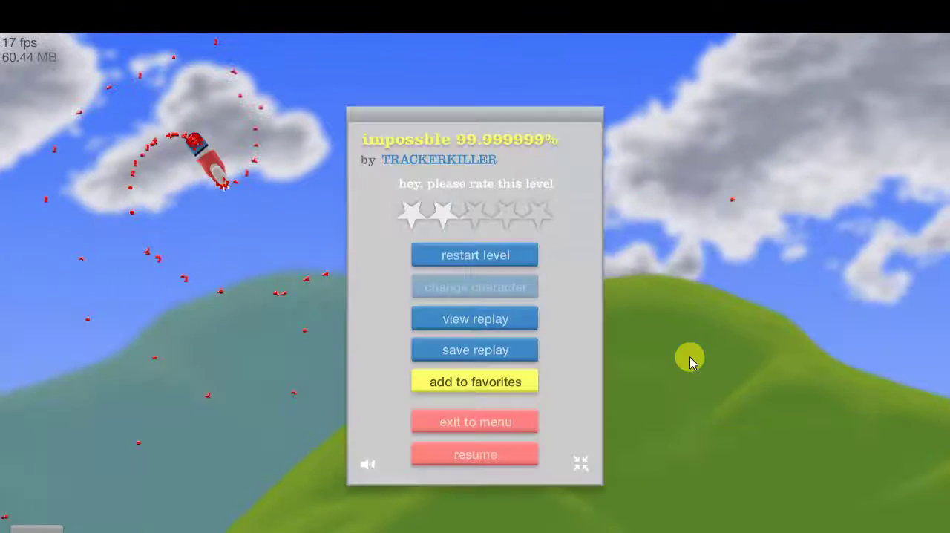
pyautogui.press('r')
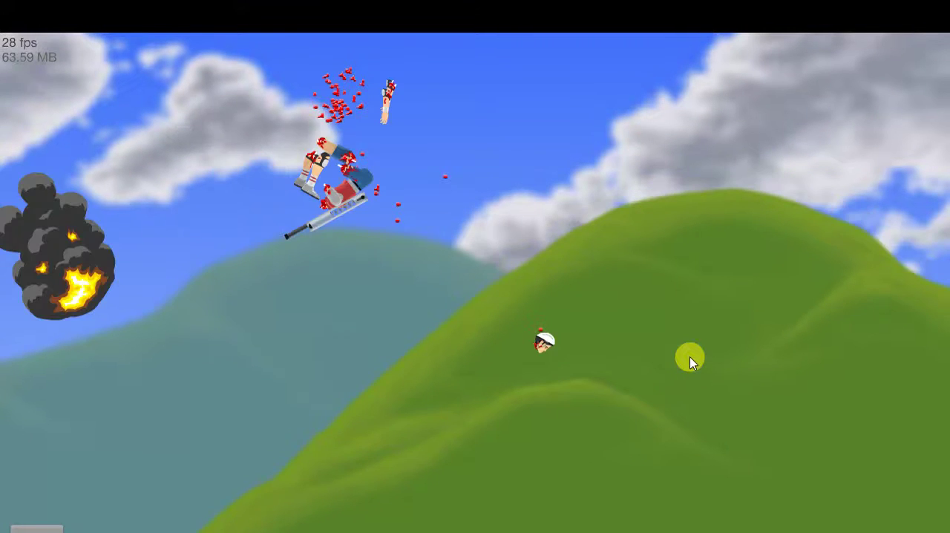
pyautogui.press('Escape')
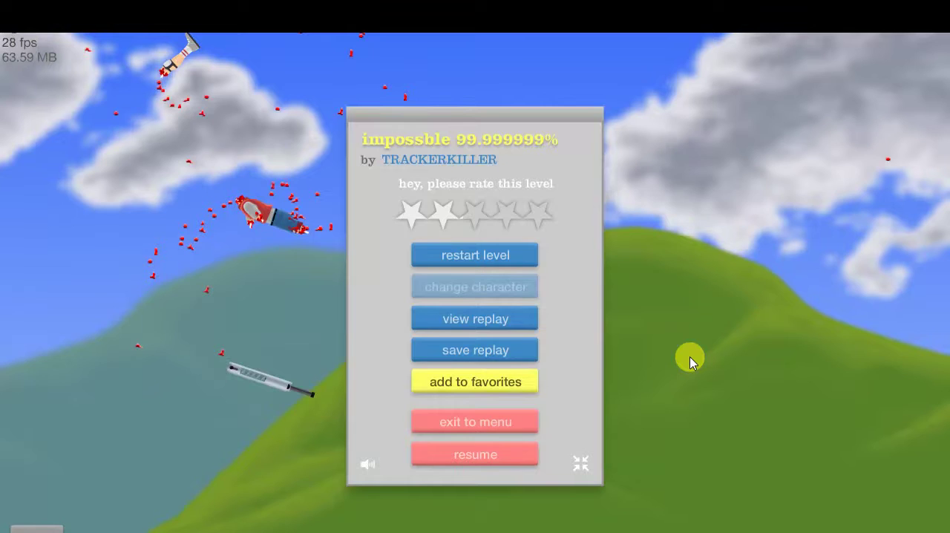
pyautogui.press('r')
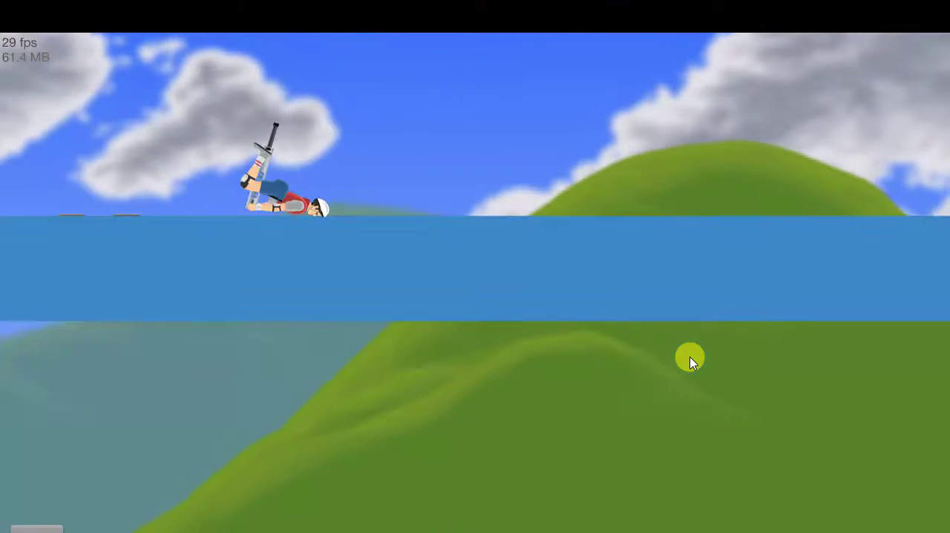
pyautogui.press('Escape')
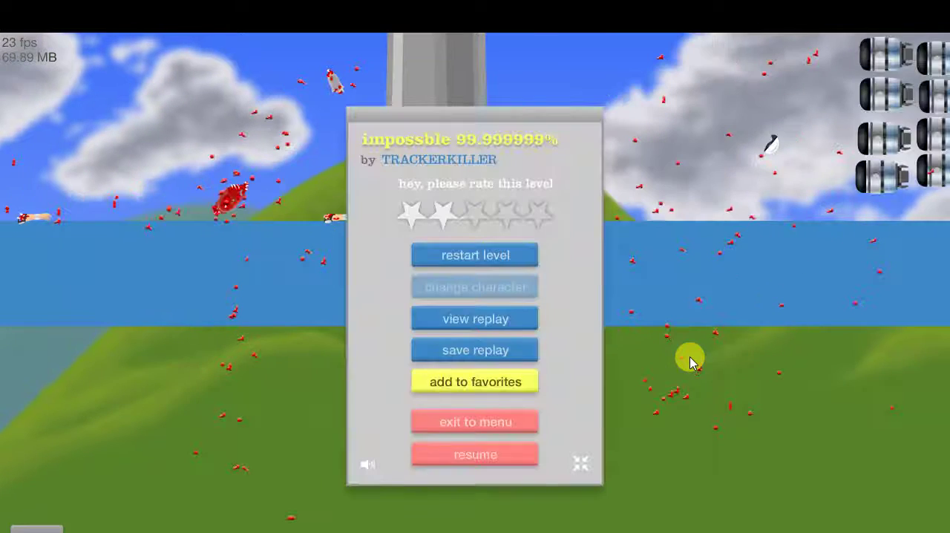
pyautogui.press('r')
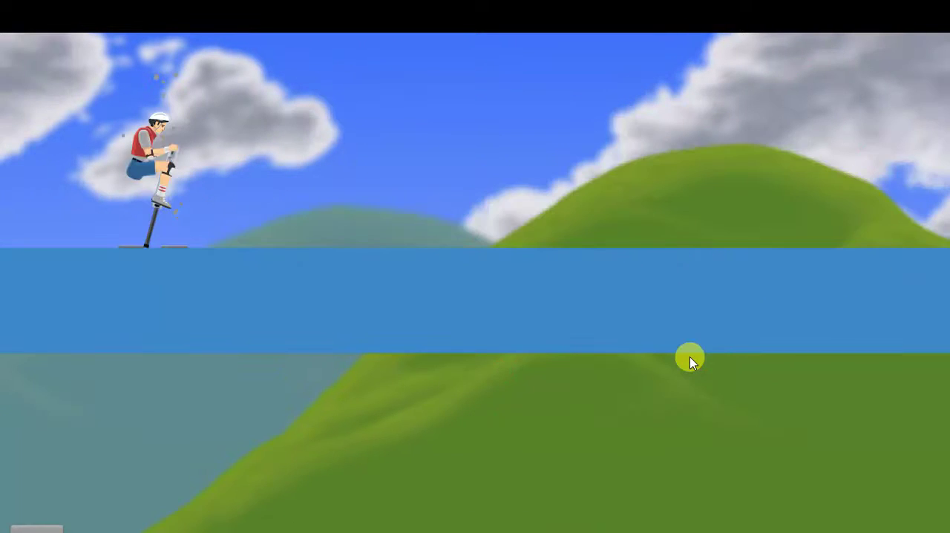
# Bounce the pogo rider forward, restarting after each early crash.
pyautogui.press('space')
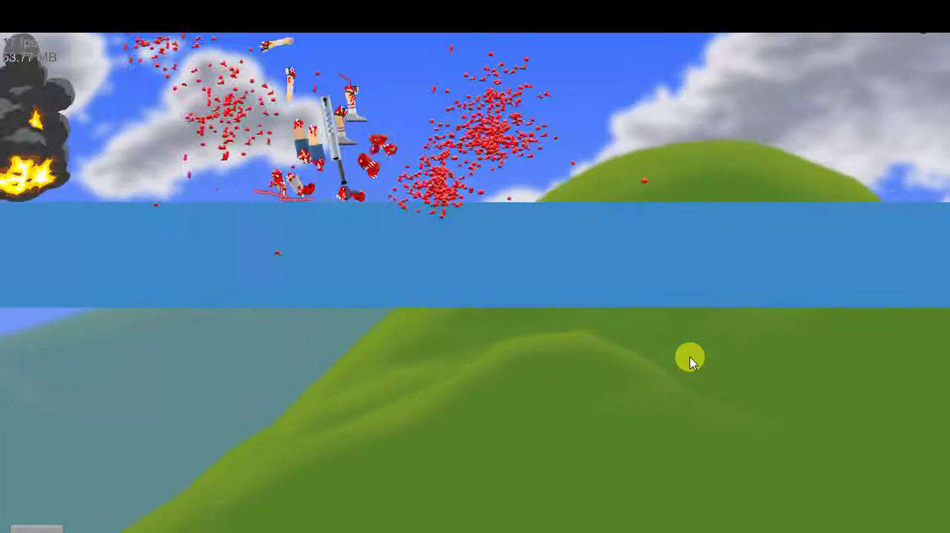
pyautogui.press('Escape')
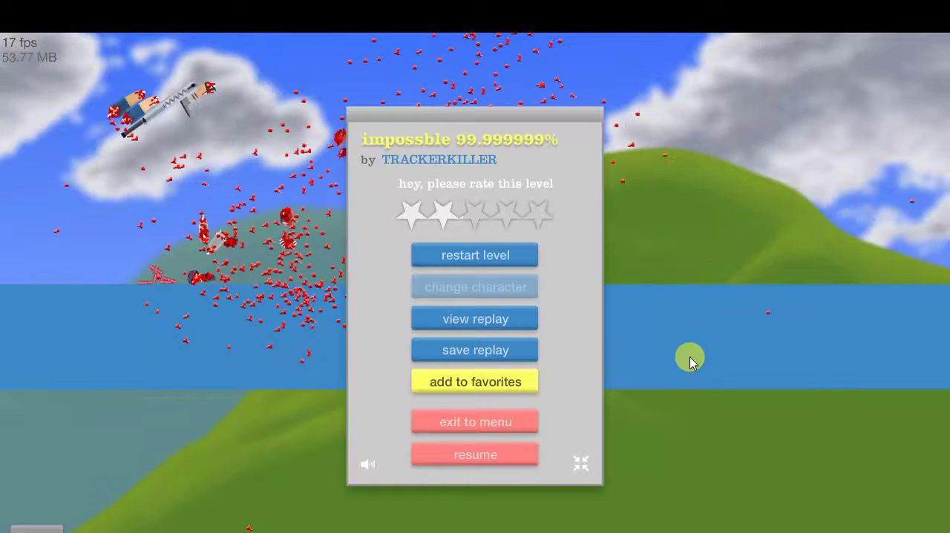
pyautogui.press('r')
pyautogui.press('space')
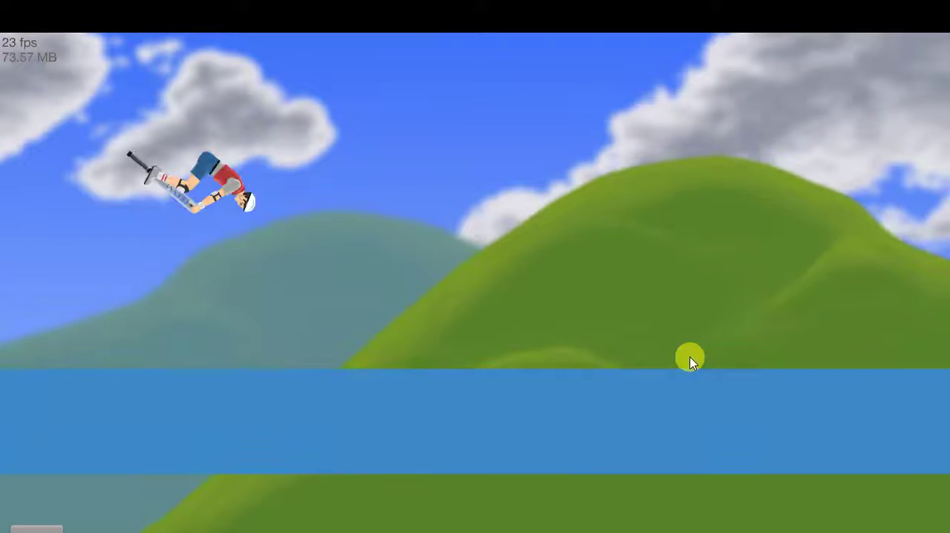
pyautogui.press('space')
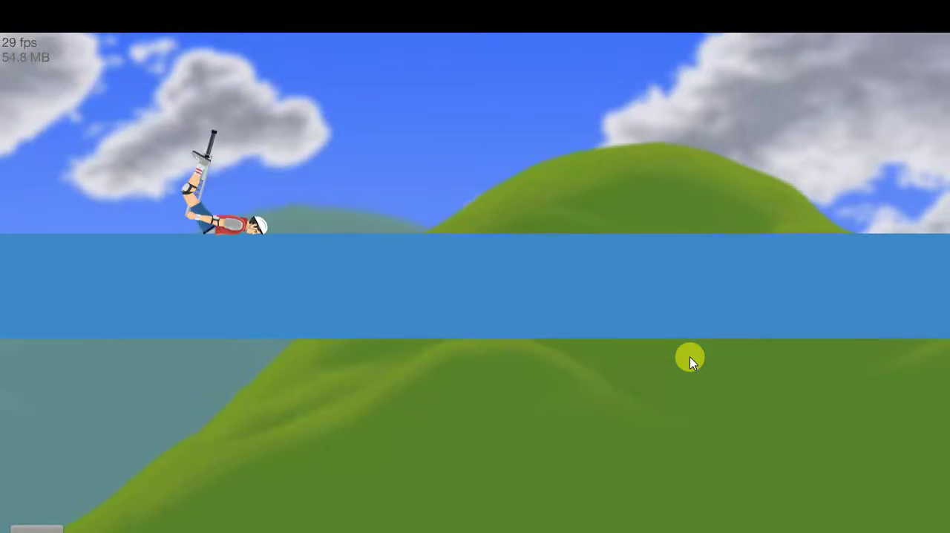
pyautogui.press('r')
pyautogui.press('space')
pyautogui.press('space')
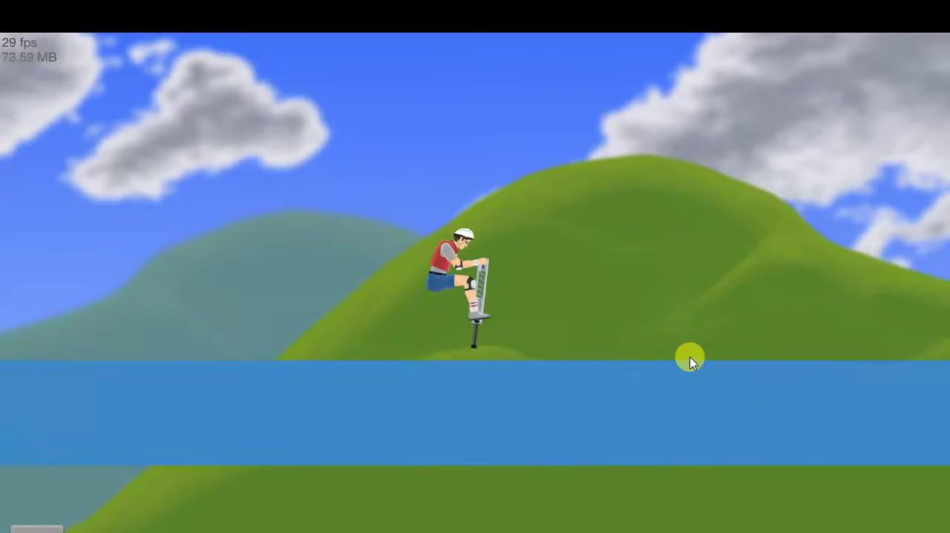
# Land on the blue platform, launch off, and flip the rider toward the next platform.
pyautogui.press('space')
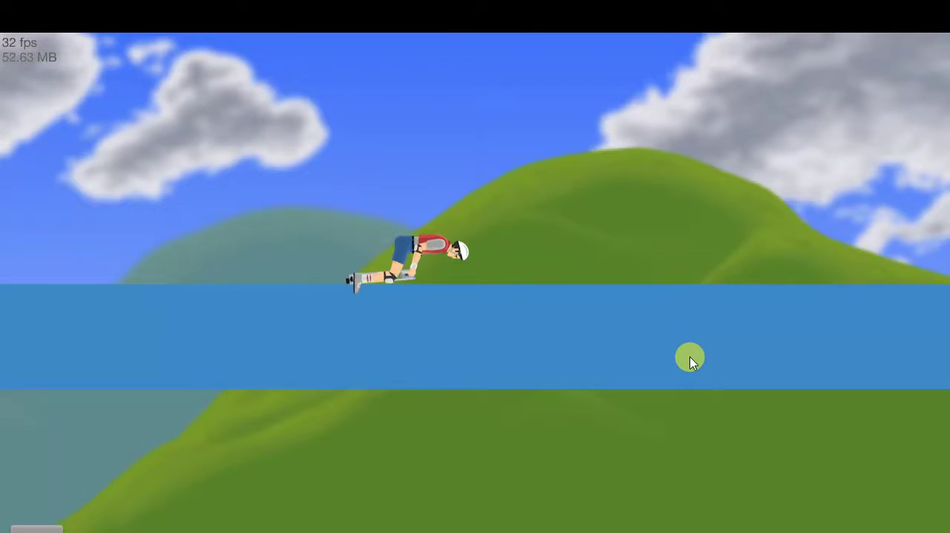
pyautogui.press('space')
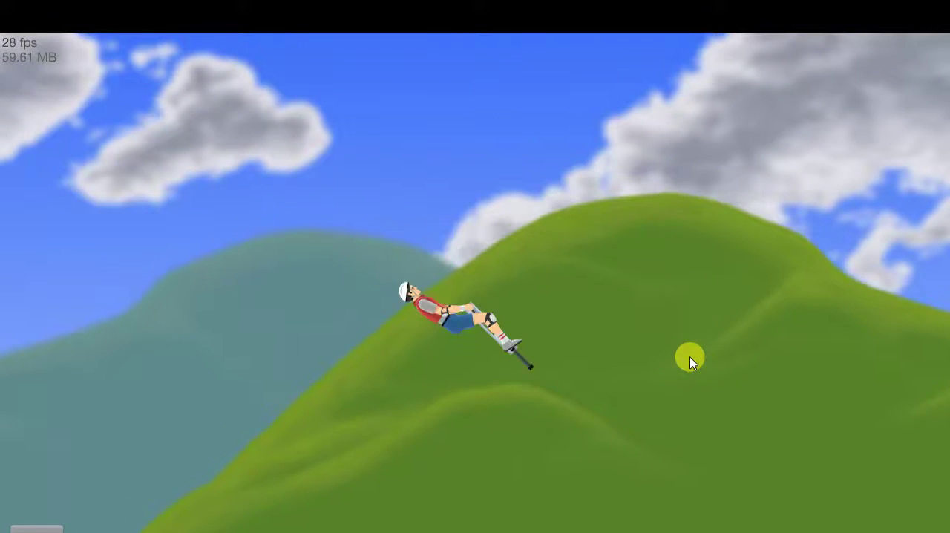
pyautogui.press('space')
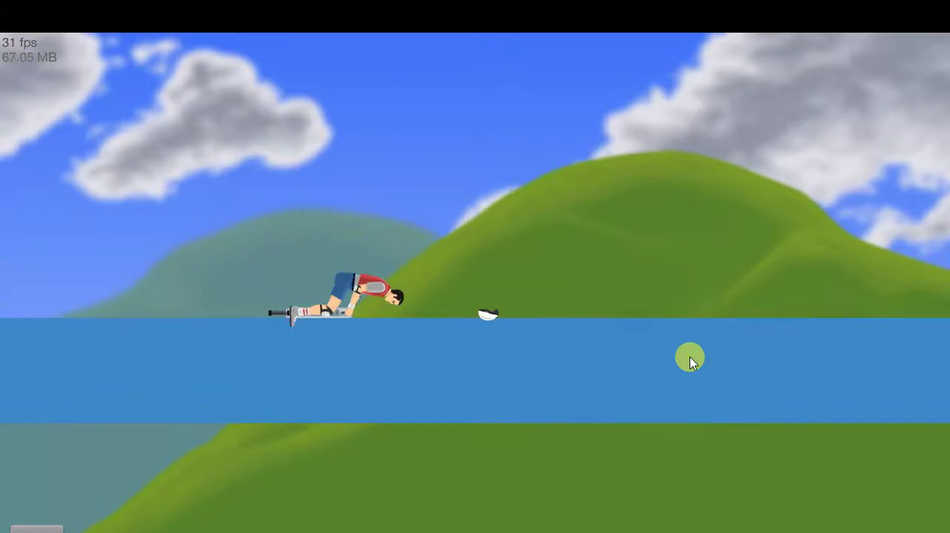
pyautogui.press('space')
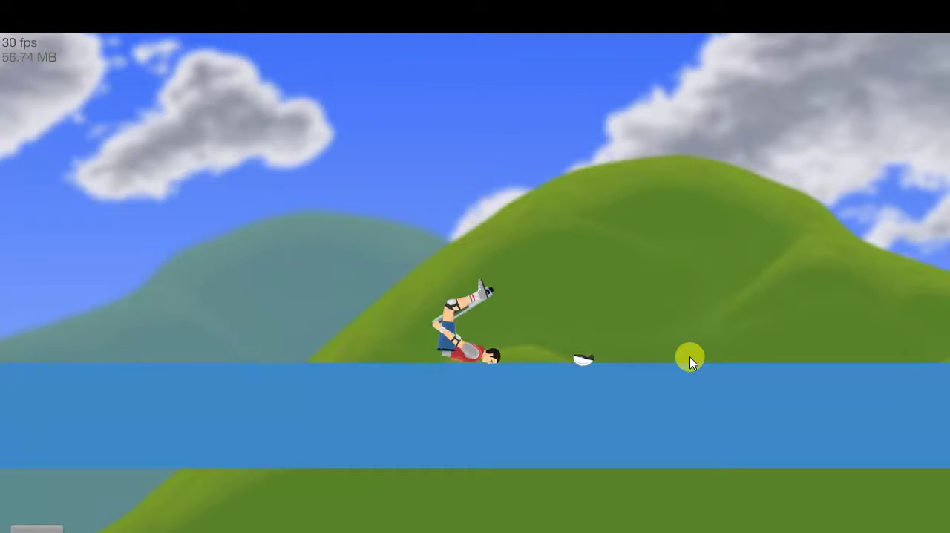
pyautogui.press('Tab')
pyautogui.press('space')
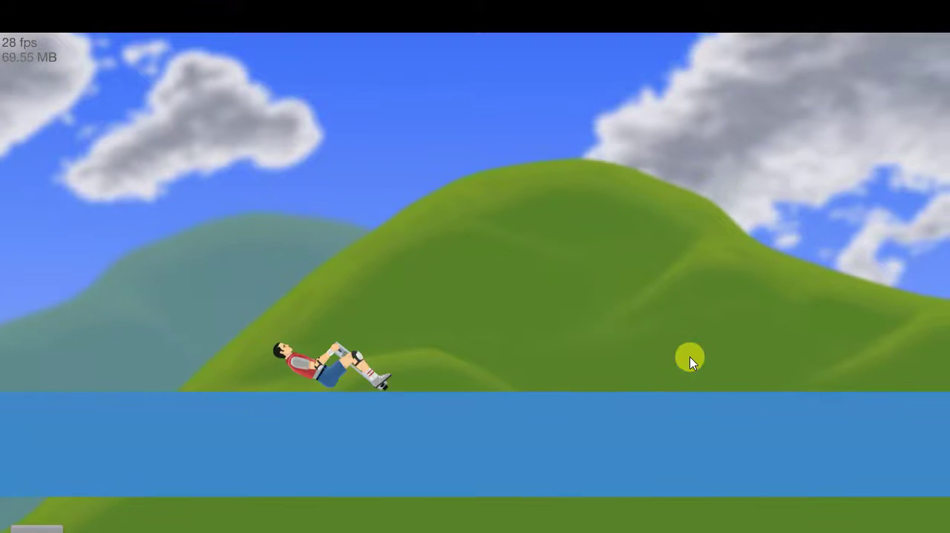
pyautogui.press('space')
pyautogui.press('space')
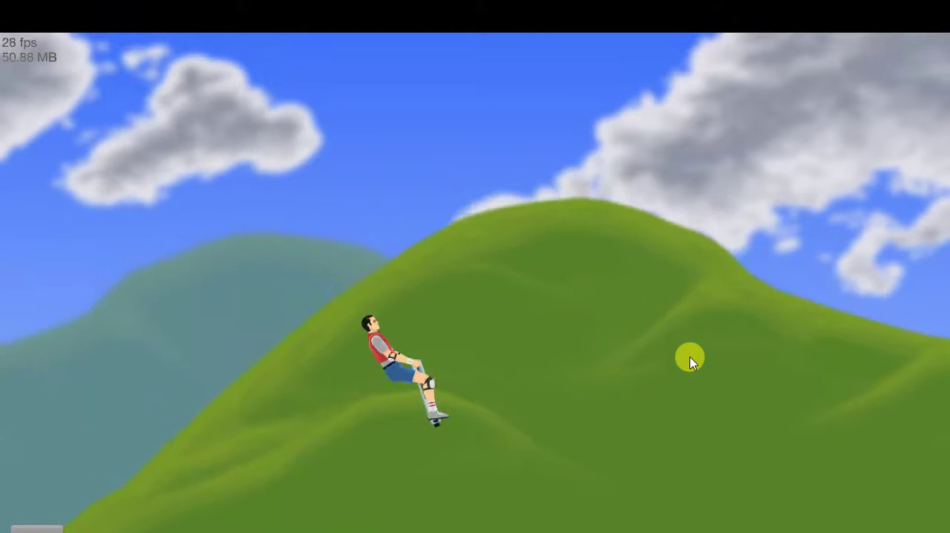
pyautogui.press('space')
# Flip and dive the rider onto the blue platform, then pause and restart after a crash.
pyautogui.press('space')
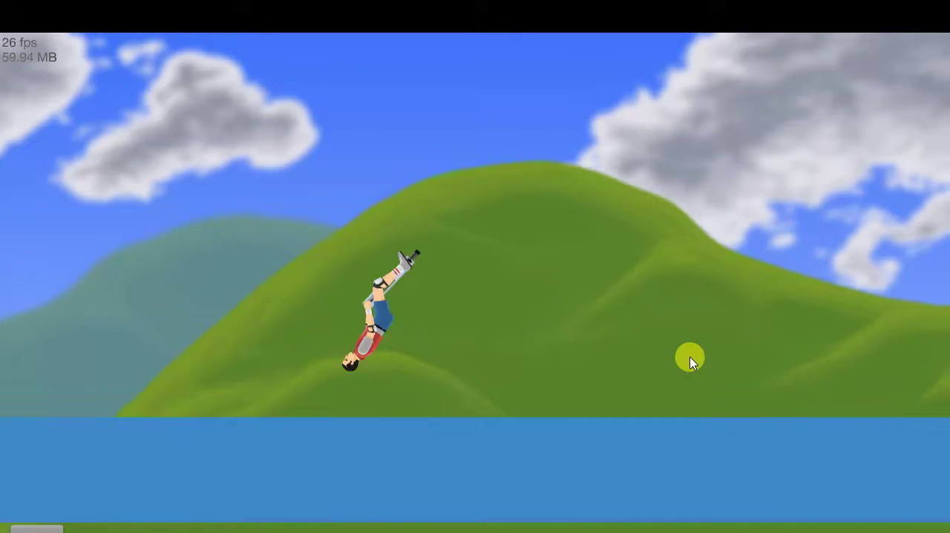
pyautogui.press('space')
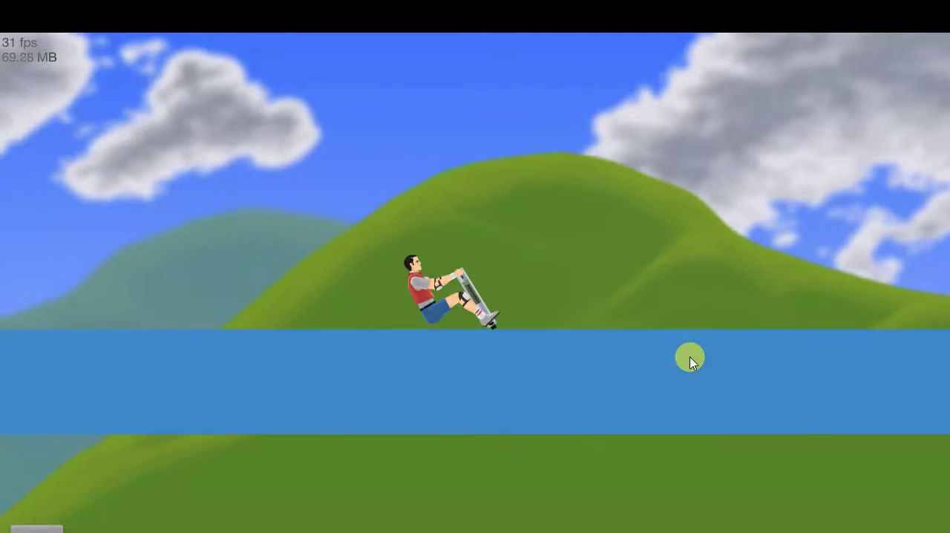
pyautogui.press('space')
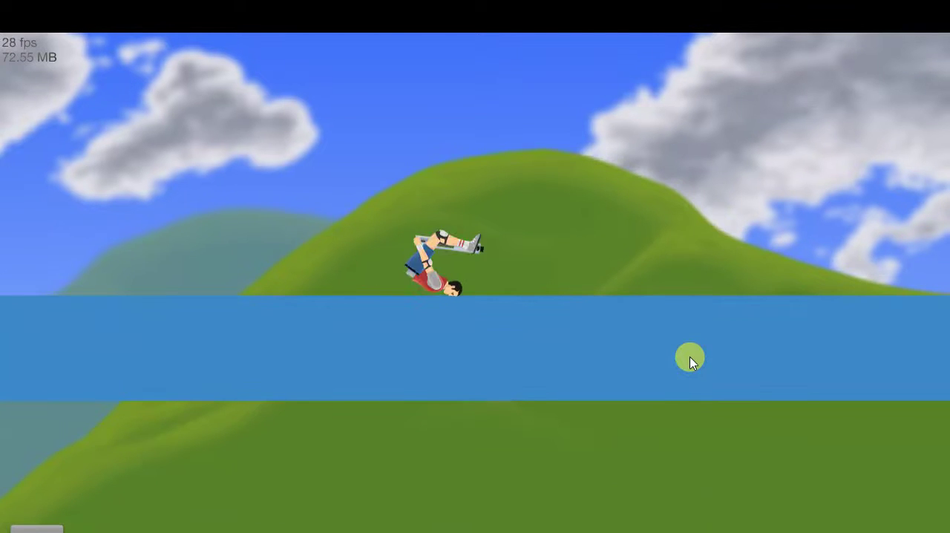
pyautogui.press('space')
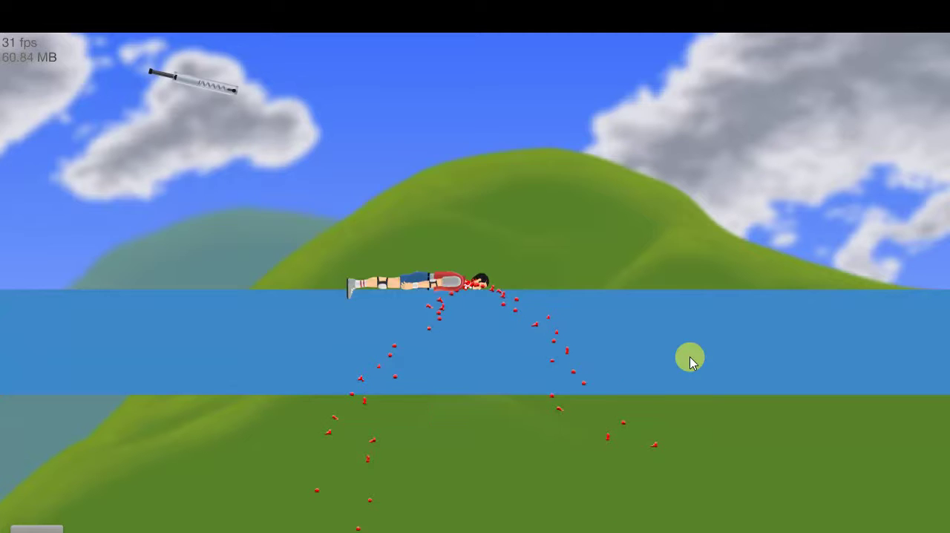
pyautogui.press('Escape')
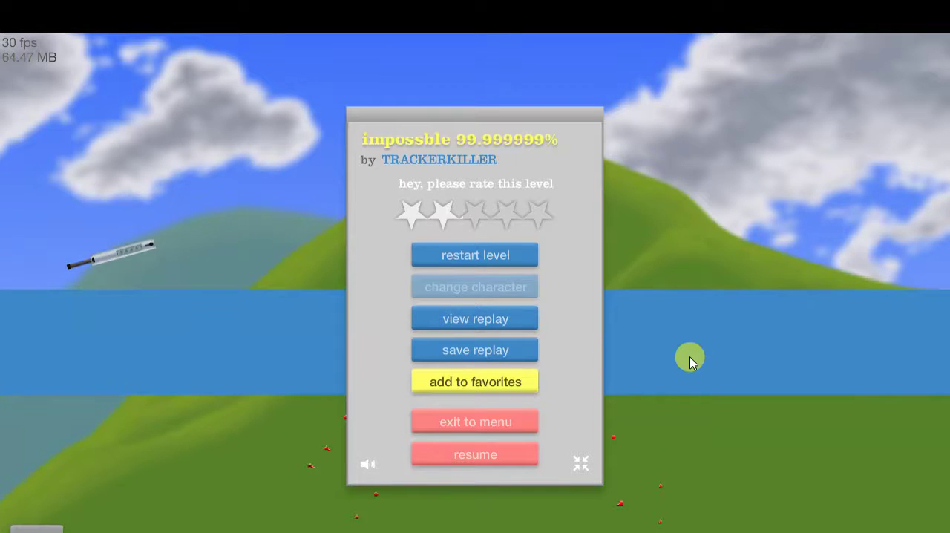
pyautogui.press('r')
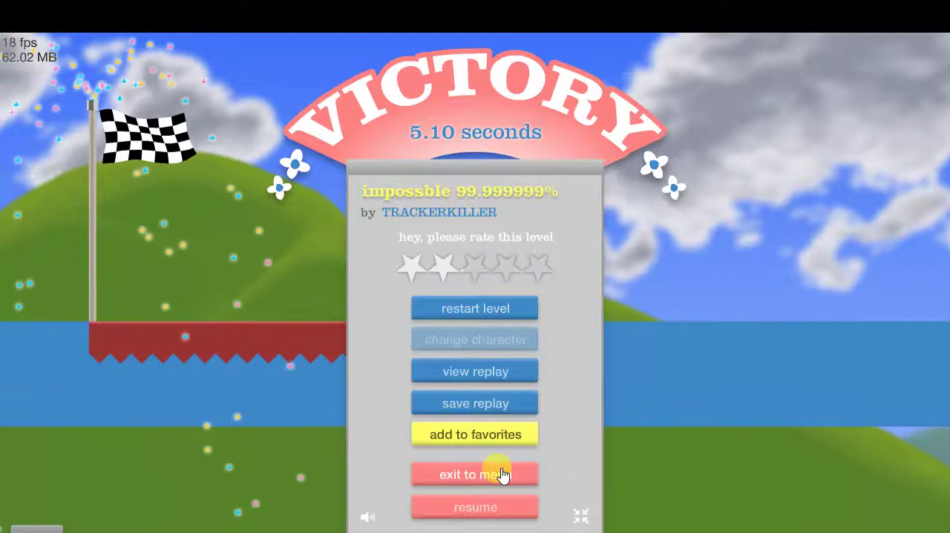
# Open IMPOSSBLE LEVEL from the list, crash, and exit back to the level list.
pyautogui.click(504, 475)
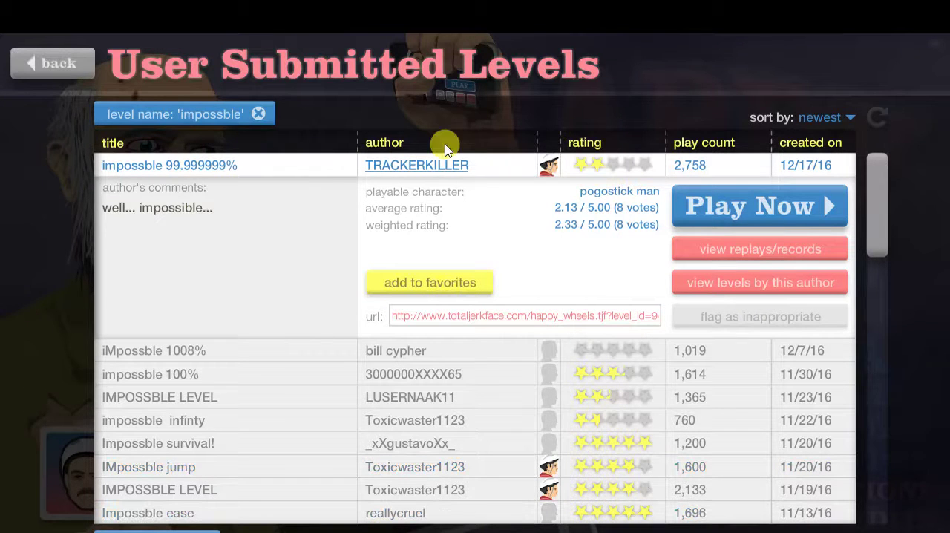
pyautogui.click(224, 399)
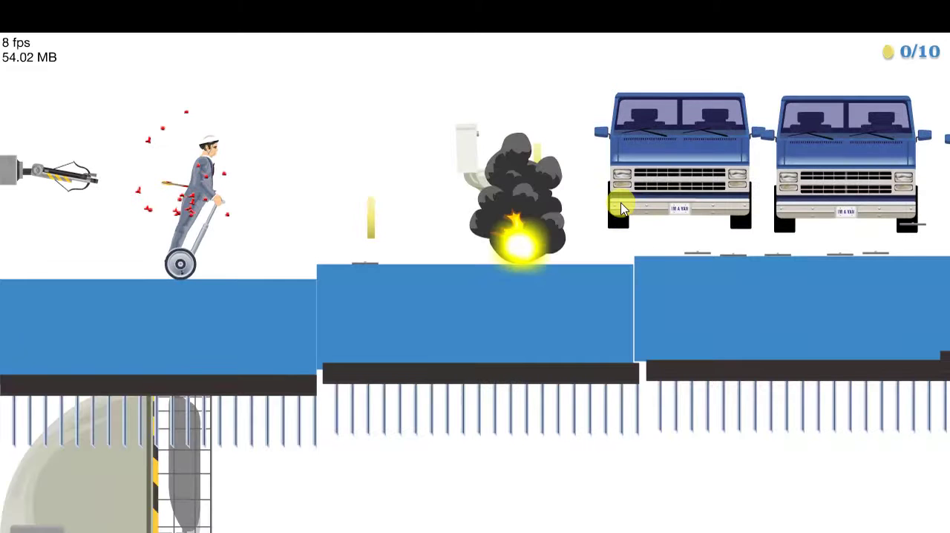
pyautogui.press('Escape')
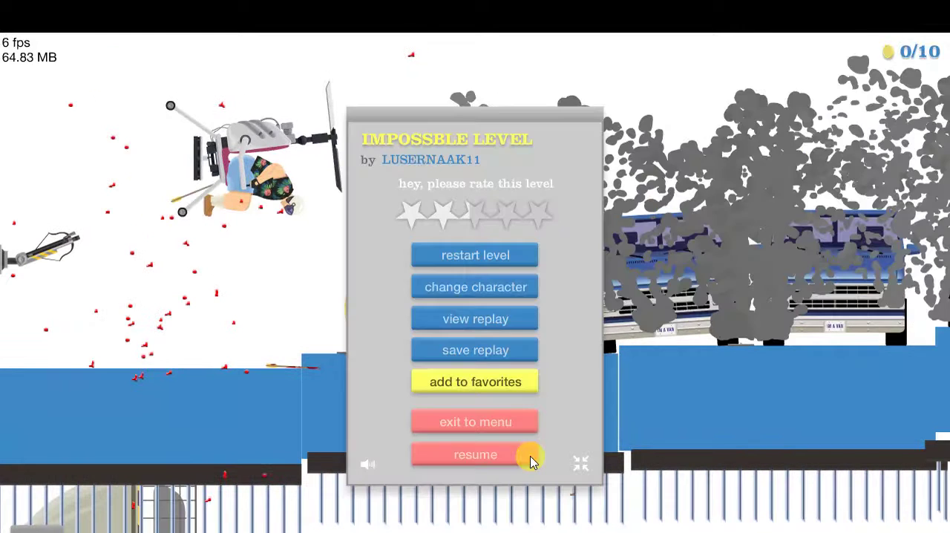
pyautogui.click(509, 420)
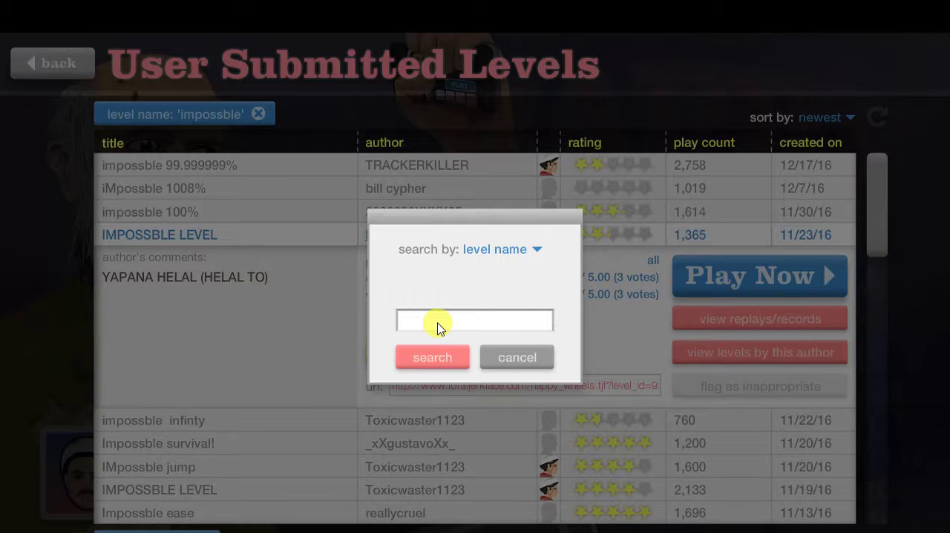
pyautogui.write('JOHN CEN')
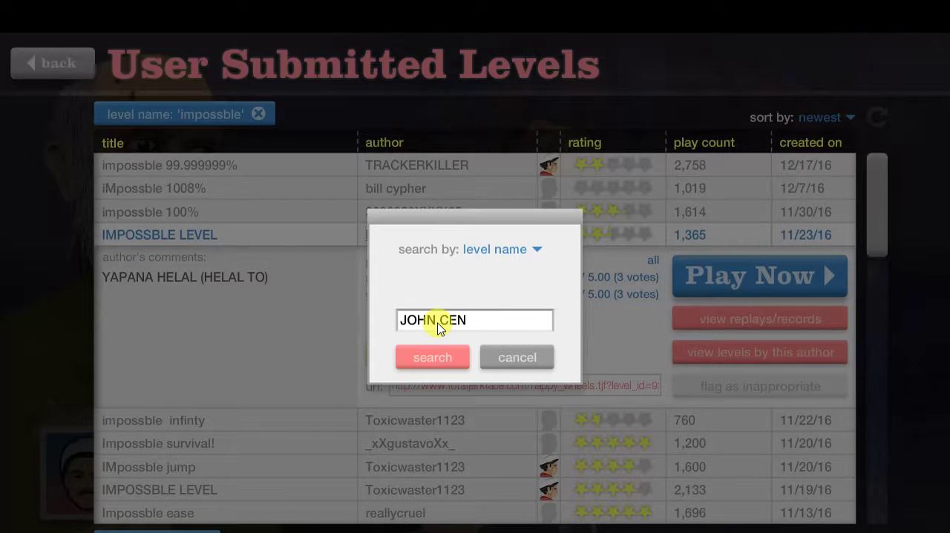
pyautogui.write('A')
# Search for 'JOHN CENA', beat JOHN CENAAAAAAAAAAAAA in 6.93 seconds, and open its menu.
pyautogui.press('Return')
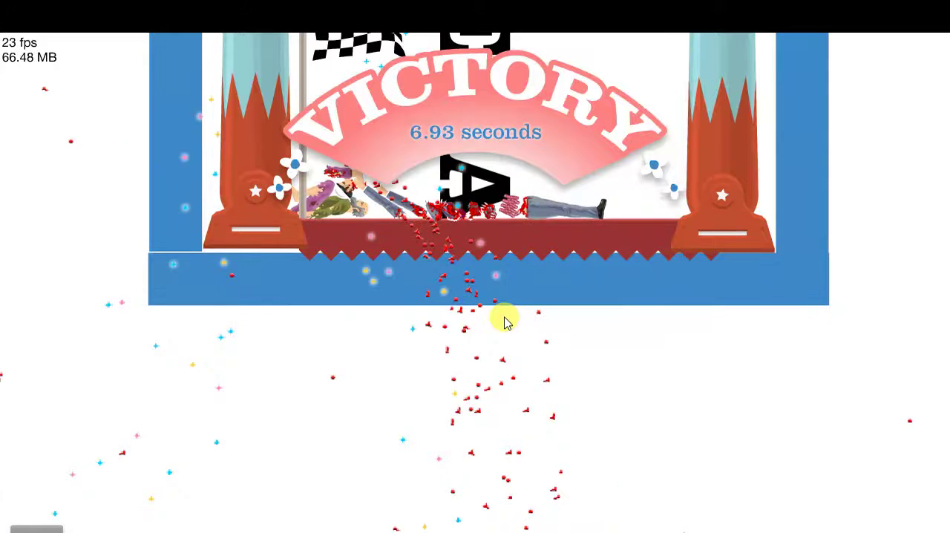
pyautogui.press('Escape')
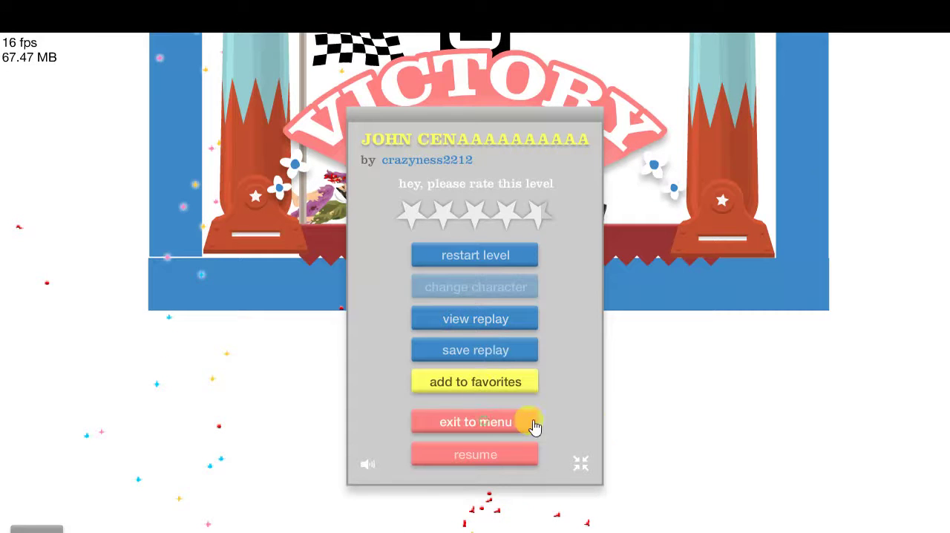
# Return to the level list, search for 'pogo', and dismiss the no-levels-found notice.
pyautogui.click(476, 421)
pyautogui.scroll(-2, 505, 393)
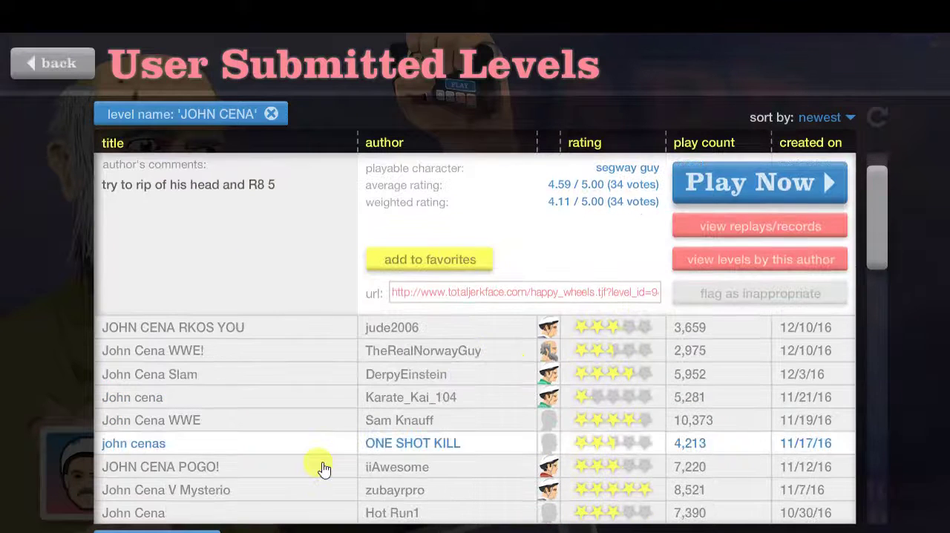
pyautogui.click(339, 459)
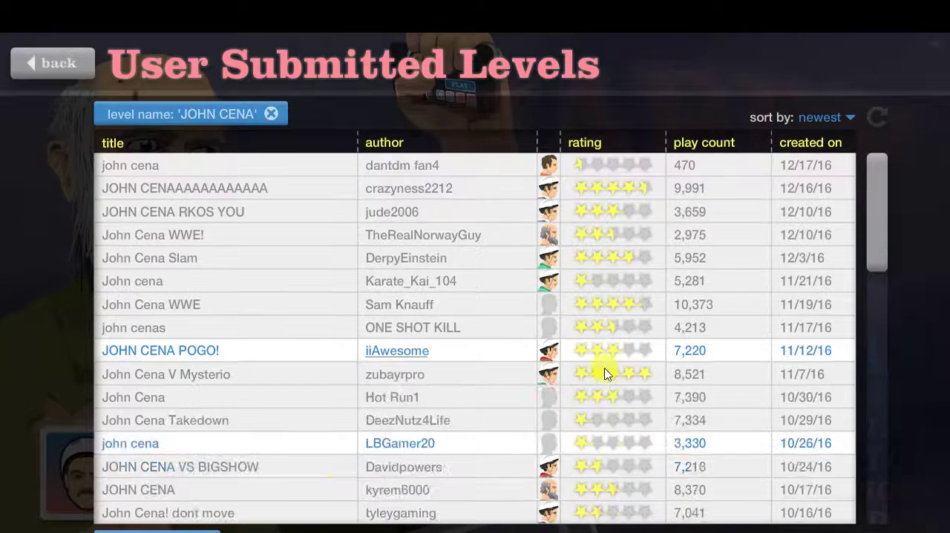
pyautogui.click(204, 528)
pyautogui.click(426, 324)
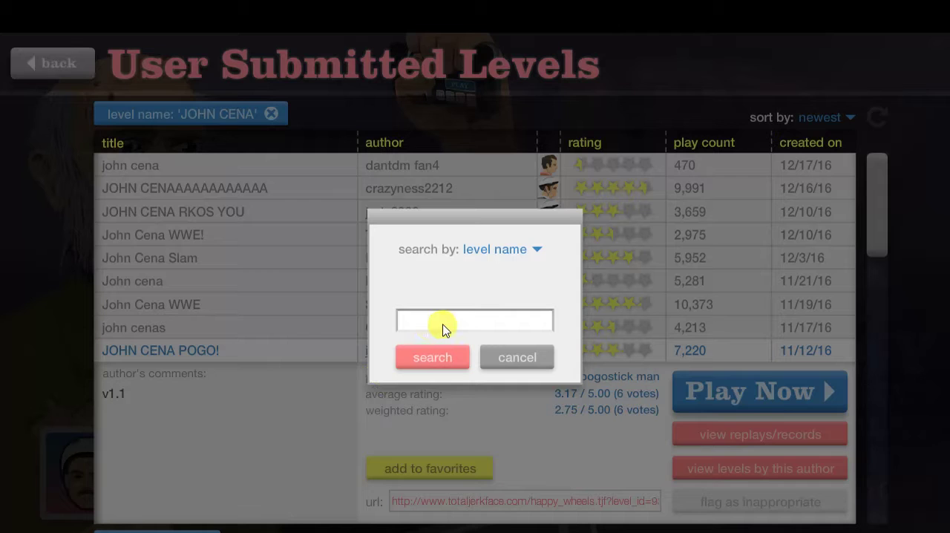
pyautogui.write('pogo hun')
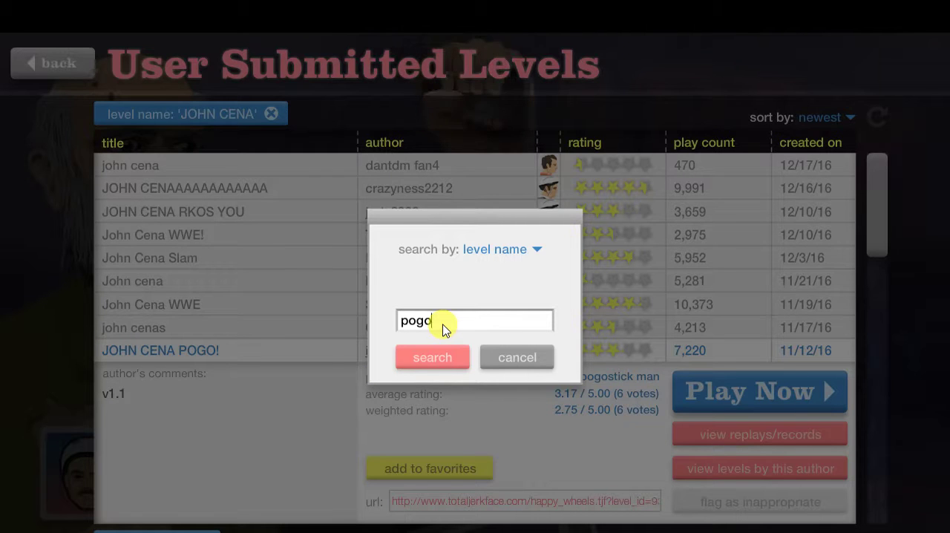
pyautogui.write('t')
pyautogui.press('Return')
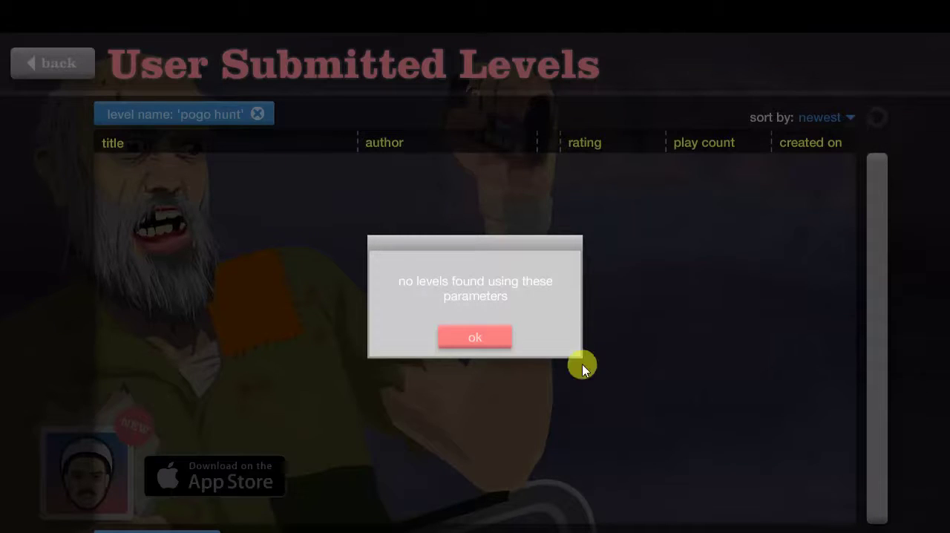
pyautogui.click(475, 338)
# Search user levels for 'bottle run' and select a result.
pyautogui.click(230, 519)
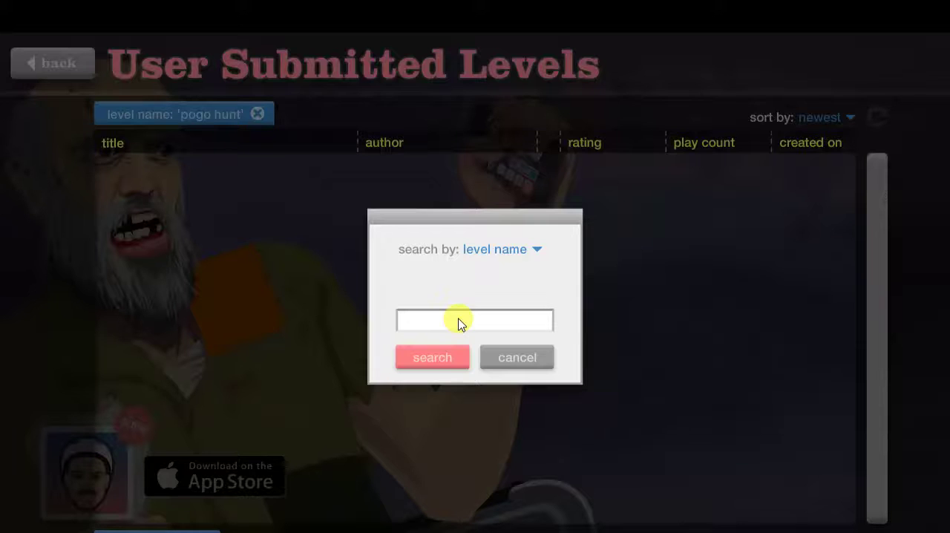
pyautogui.click(459, 321)
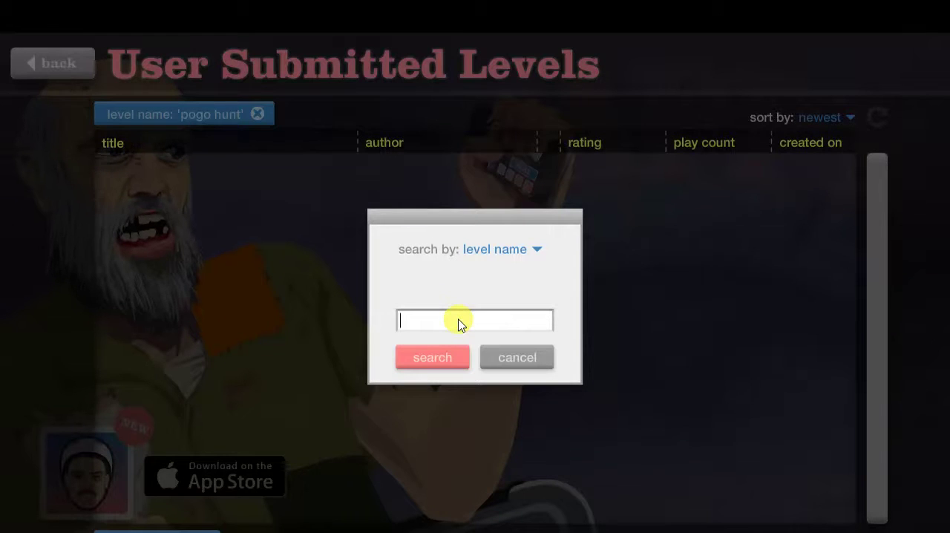
pyautogui.write('bottle')
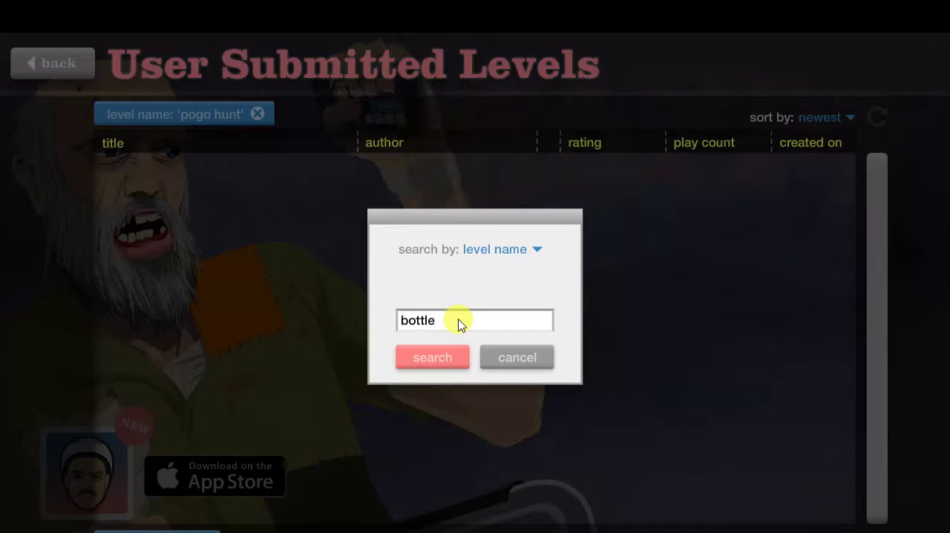
pyautogui.write(' rub')
pyautogui.press('BackSpace')
pyautogui.write('n')
pyautogui.press('Return')
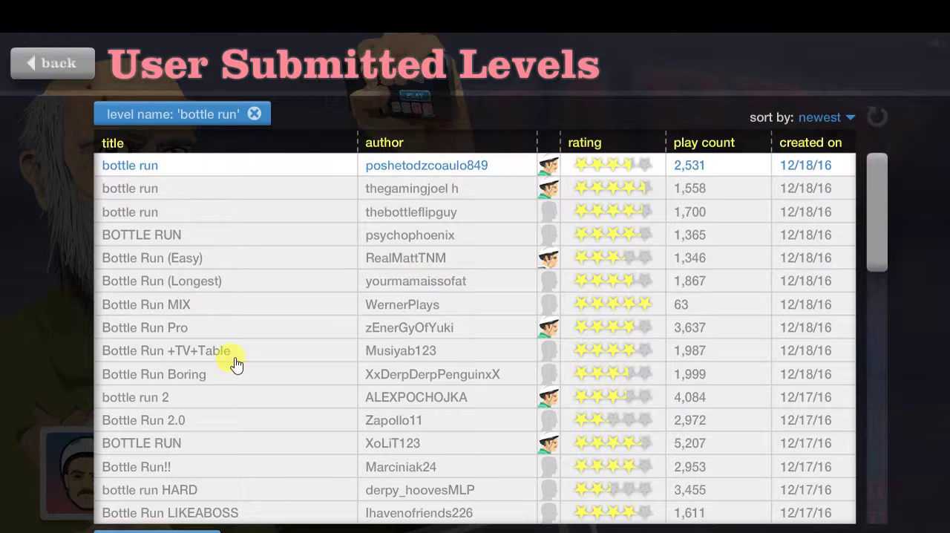
pyautogui.click(178, 304)
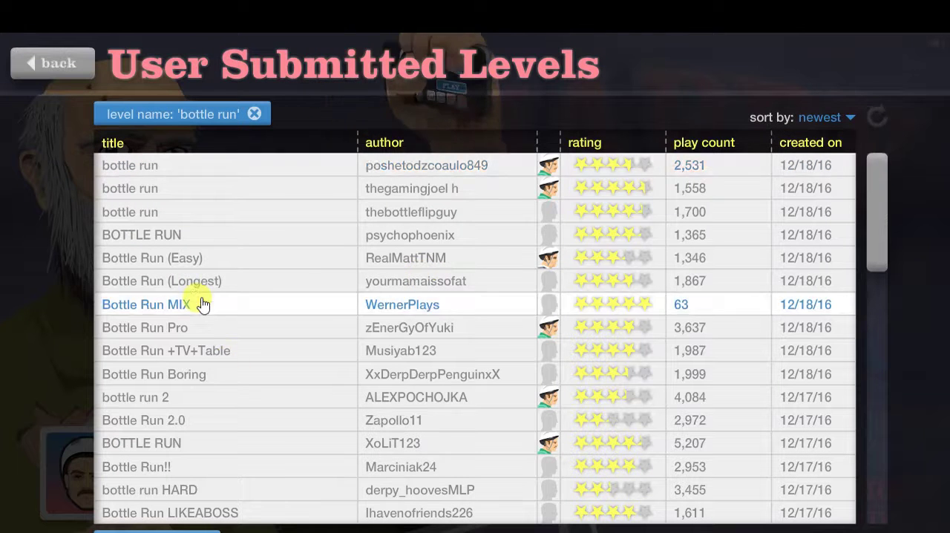
# Pick bottle run 2 and ride the bicycle into the rows of bottles.
pyautogui.click(189, 280)
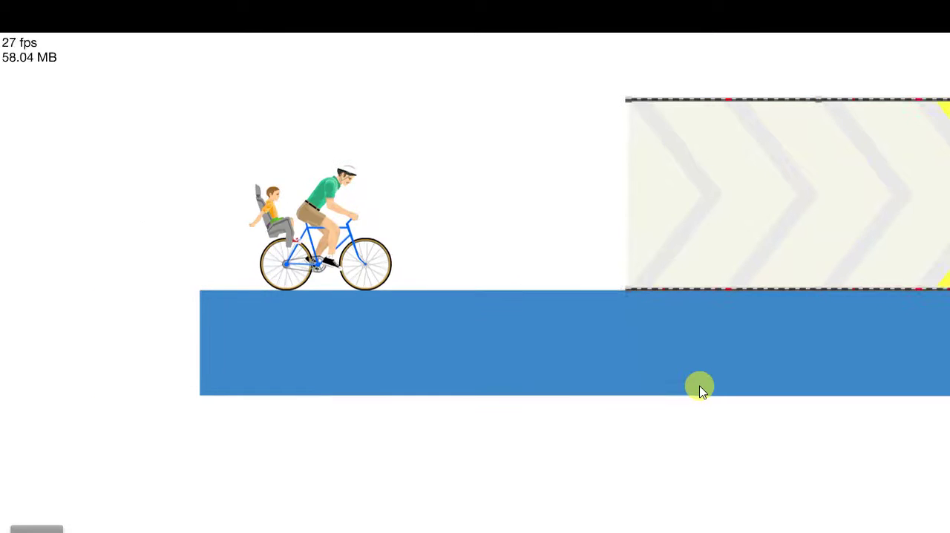
pyautogui.press('Up')
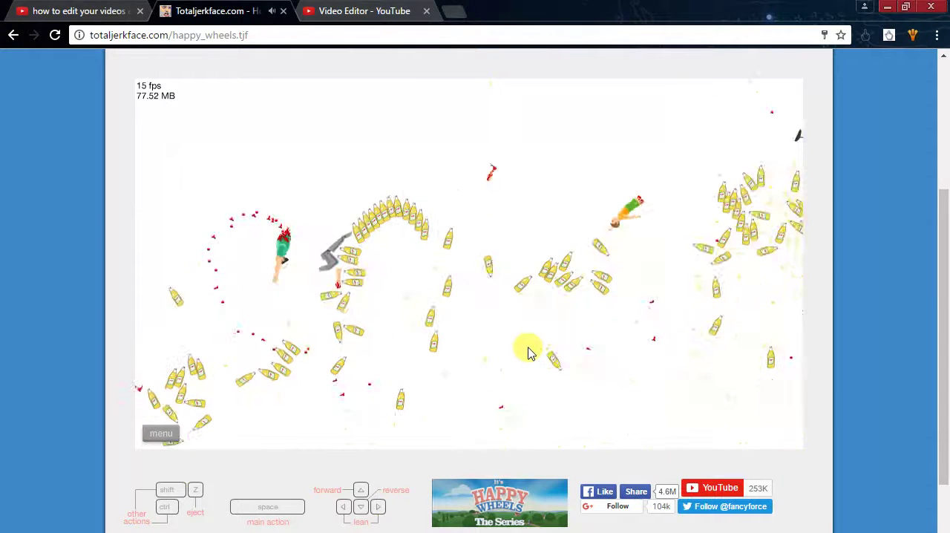
# Switch bottle run 2 to fullscreen with keyboard controls and restart it twice.
pyautogui.press('Escape')
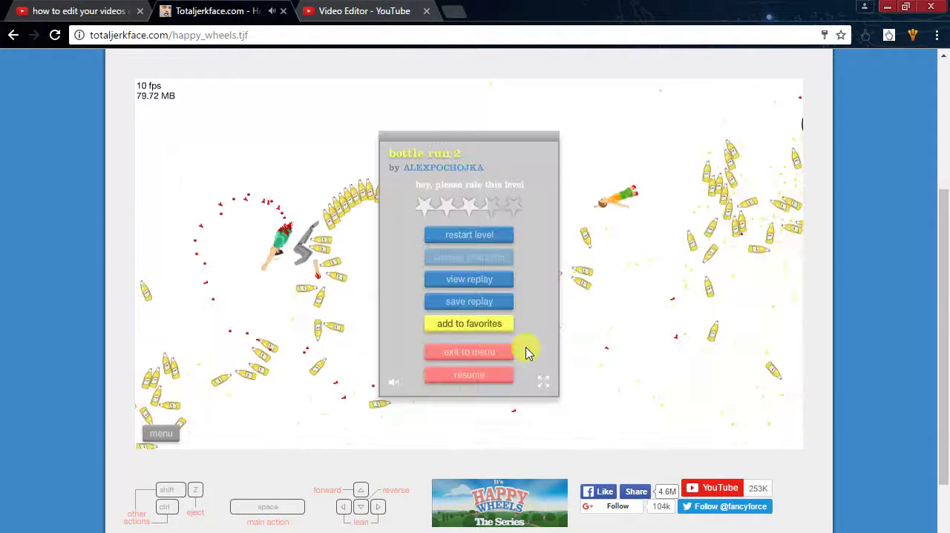
pyautogui.click(543, 381)
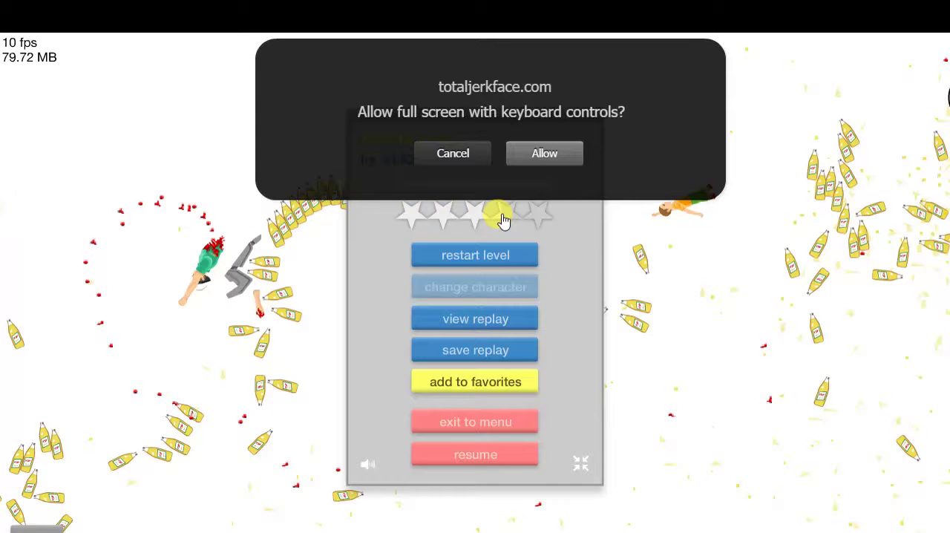
pyautogui.click(543, 153)
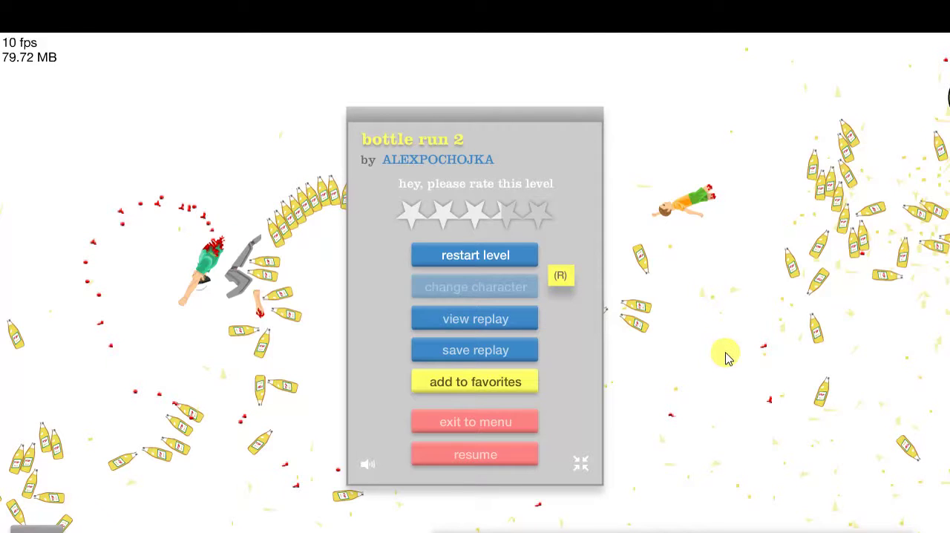
pyautogui.press('r')
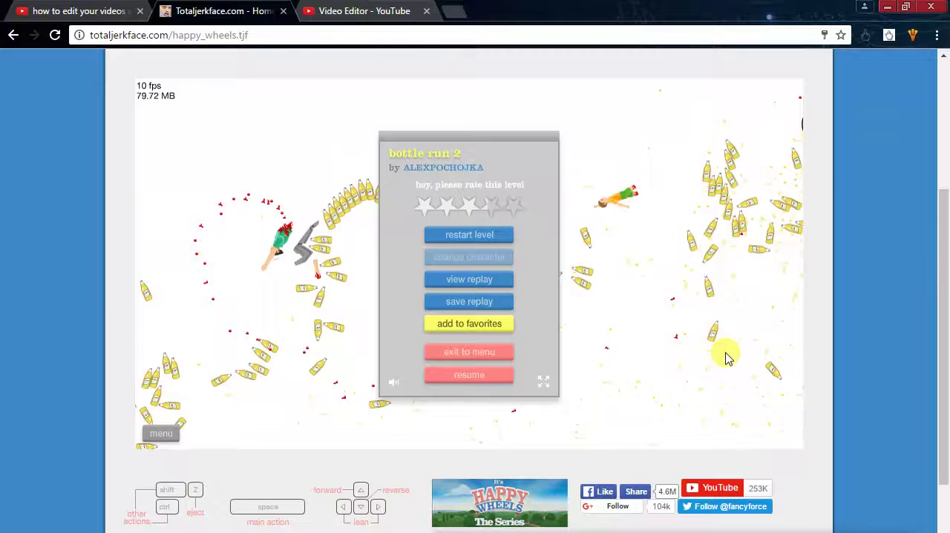
pyautogui.press('r')
# Re-enable fullscreen, restart, and ride forward before ejecting the rider.
pyautogui.press('Escape')
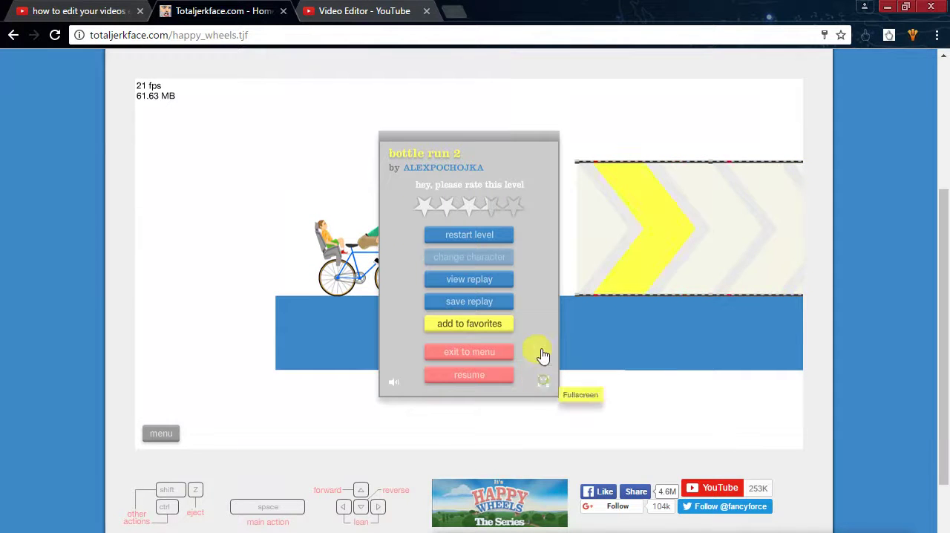
pyautogui.click(543, 381)
pyautogui.click(540, 151)
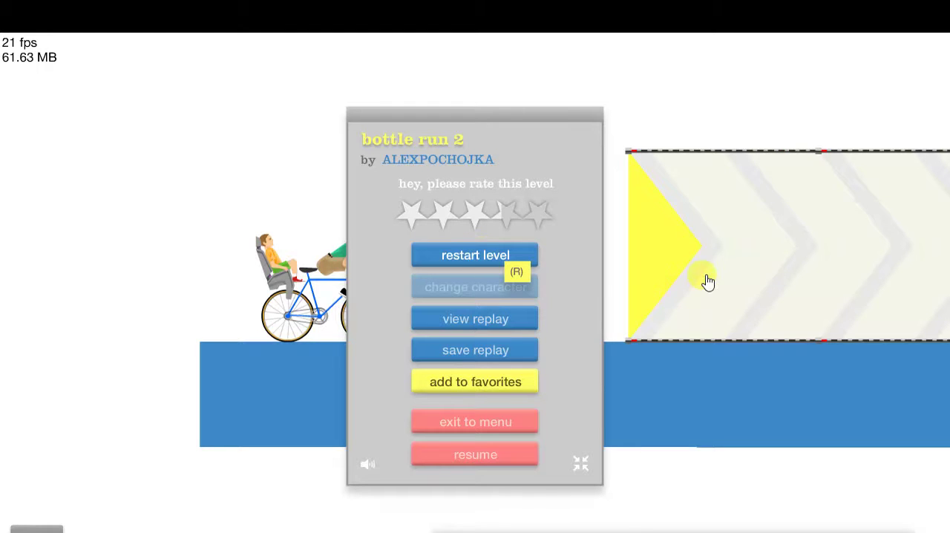
pyautogui.press('r')
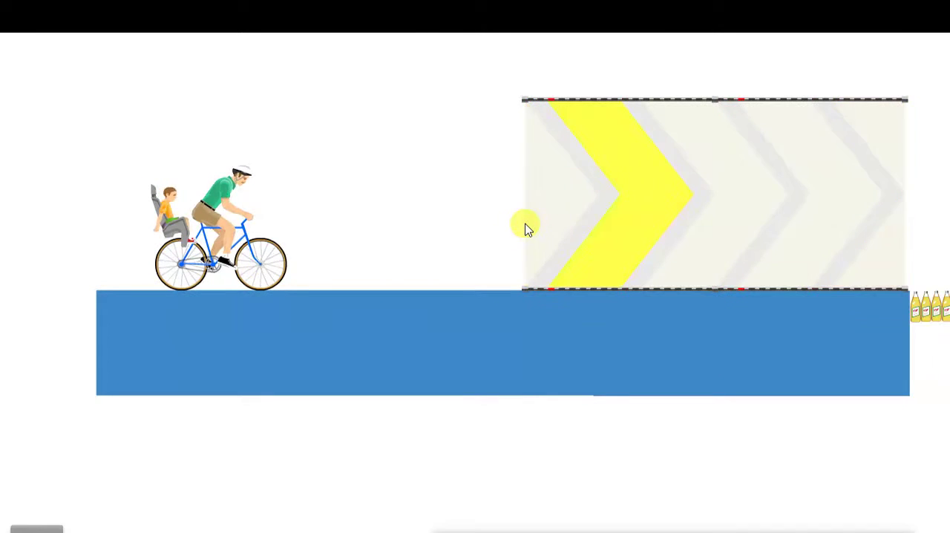
pyautogui.press('Up')
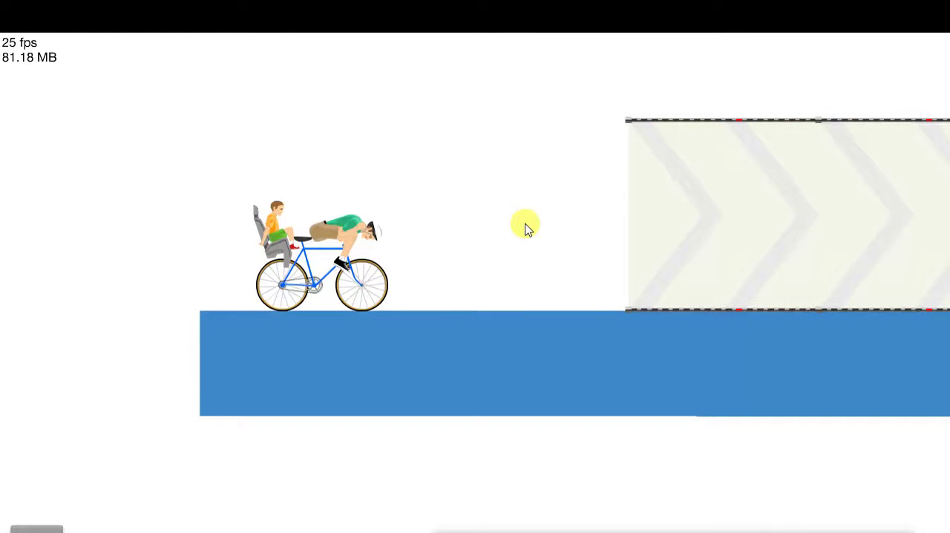
pyautogui.press('z')
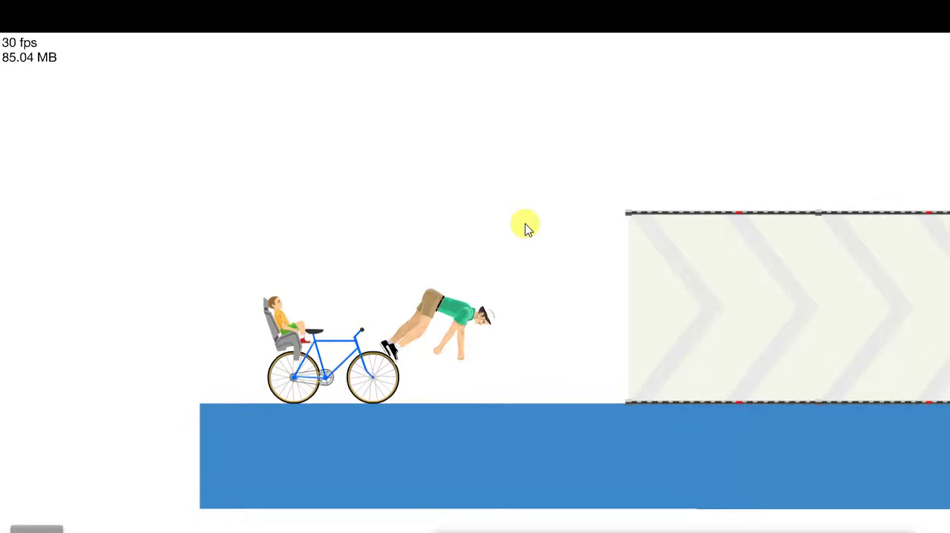
# Restart from the pause menu, ride toward the booster panel, then pause.
pyautogui.press('Escape')
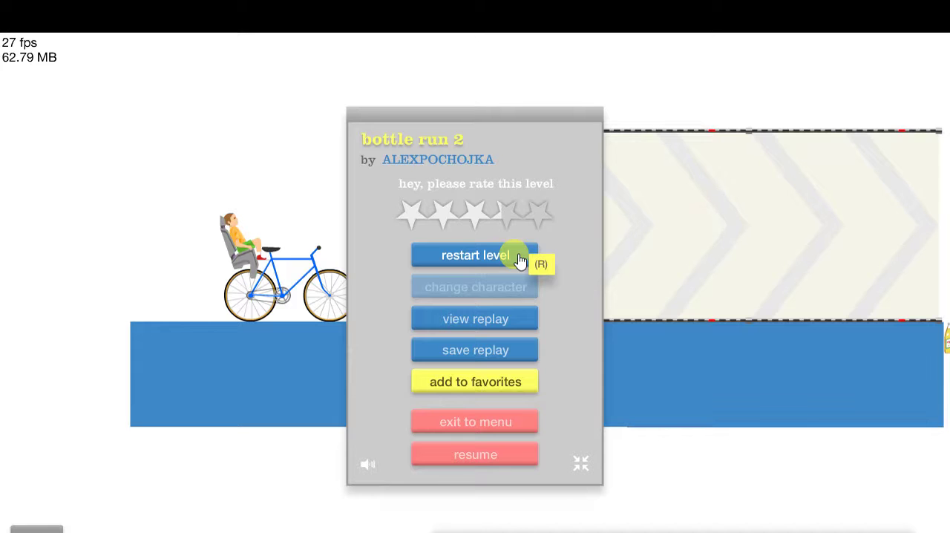
pyautogui.click(520, 259)
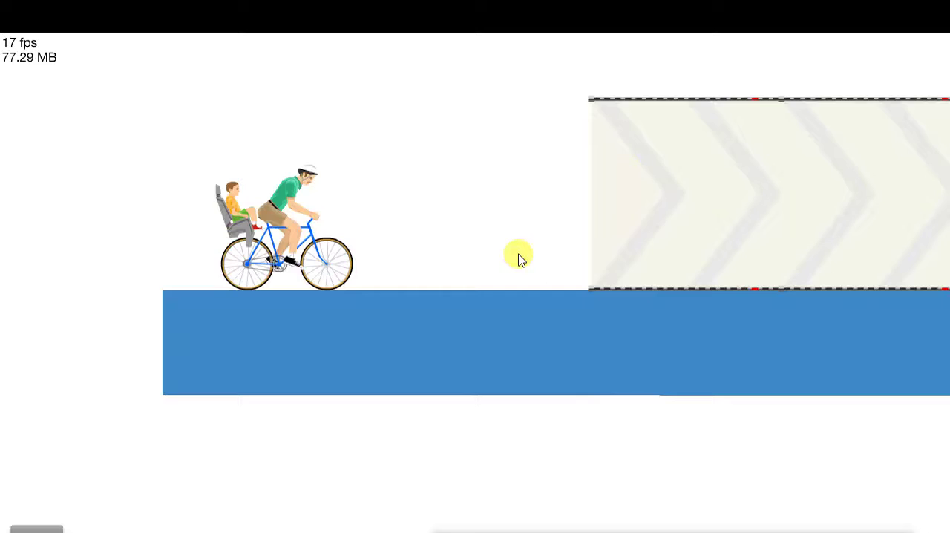
pyautogui.press('Up')
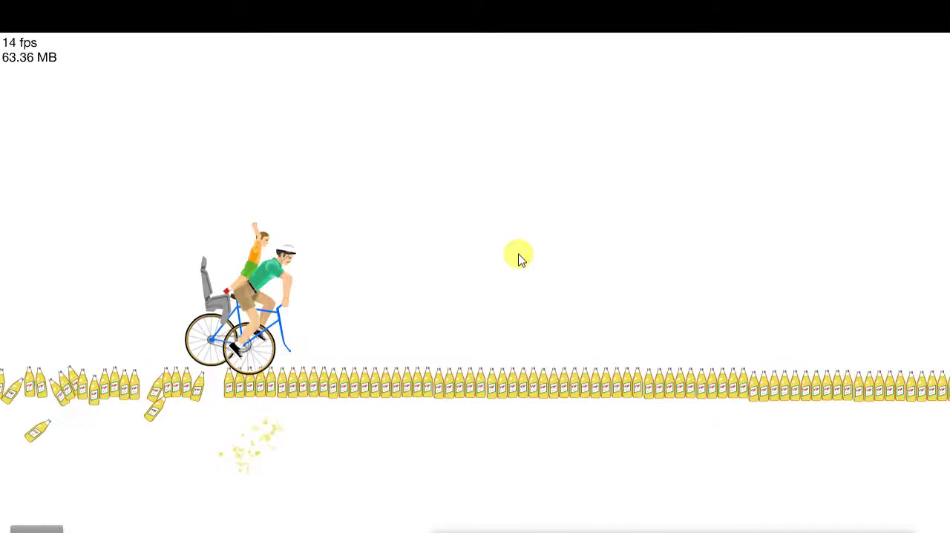
pyautogui.press('Escape')
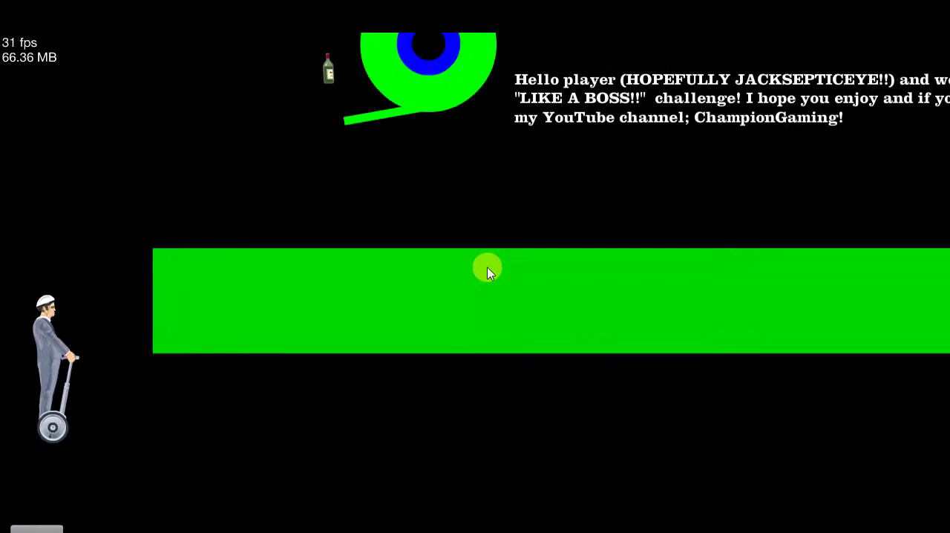
# Restart LIKE A BOSS!!, jump the segway rider three times, then exit the level.
pyautogui.press('Escape')
pyautogui.click(486, 260)
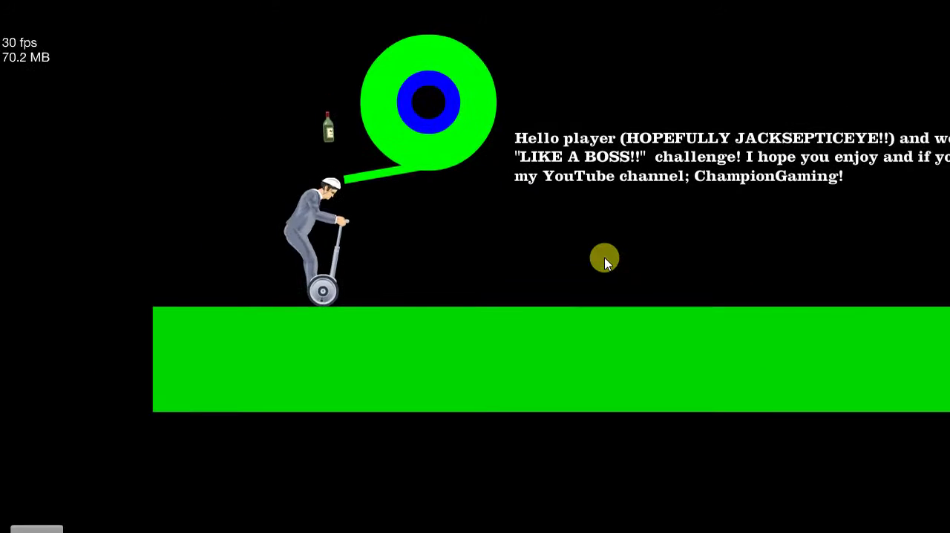
pyautogui.press('space')
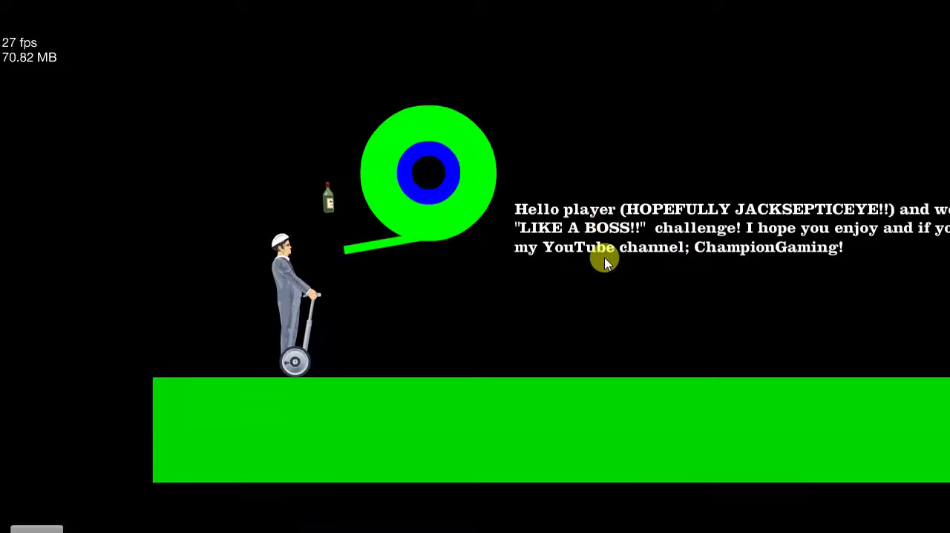
pyautogui.press('space')
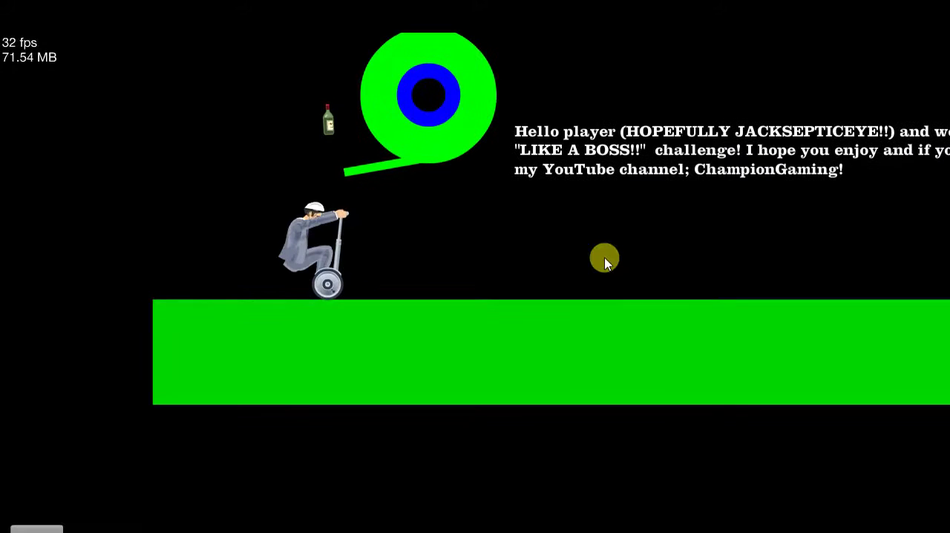
pyautogui.press('space')
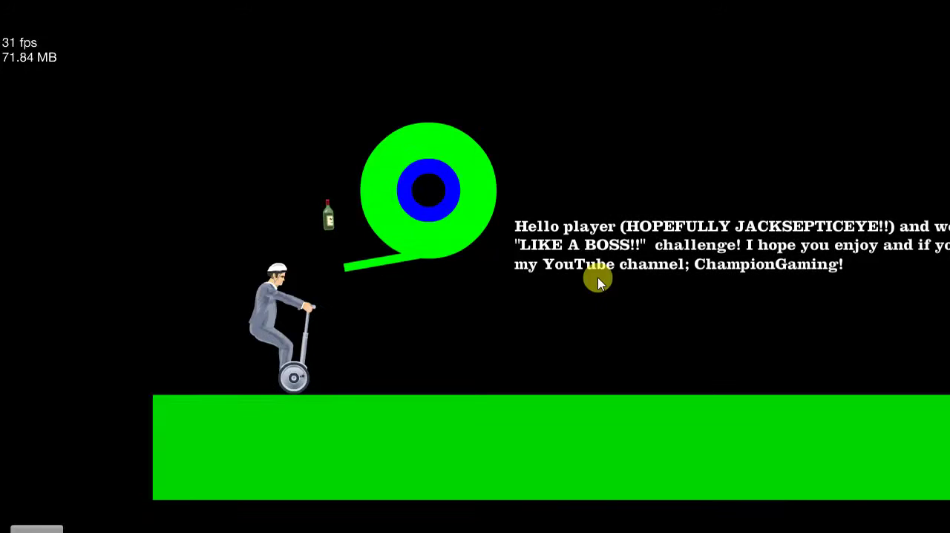
pyautogui.press('Escape')
pyautogui.click(513, 431)
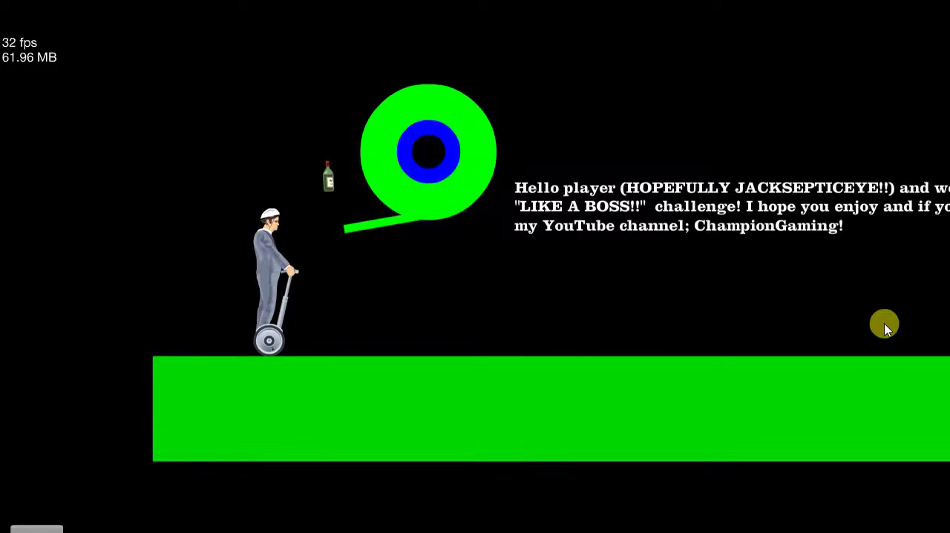
pyautogui.press('space')
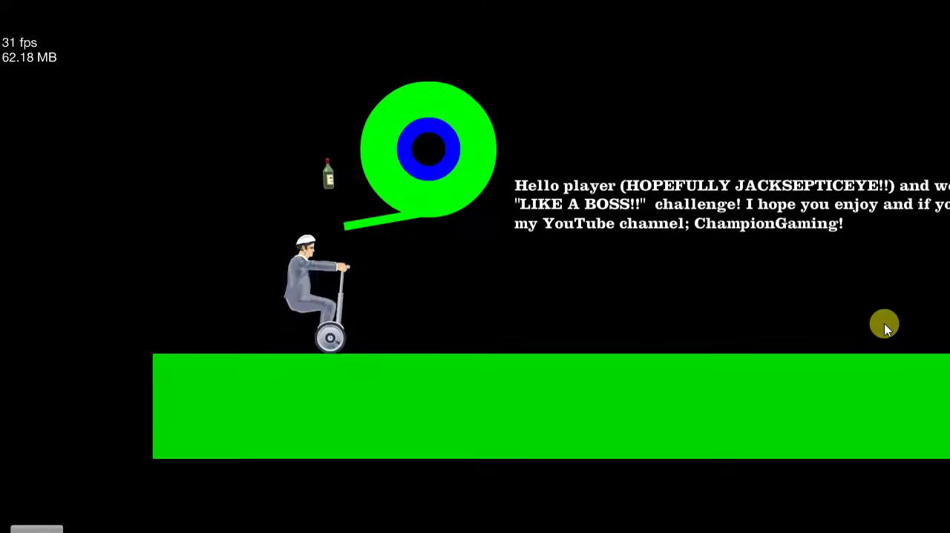
# Ride toward the spikes, jump off the green platform, crash, and restart.
pyautogui.press('Right')
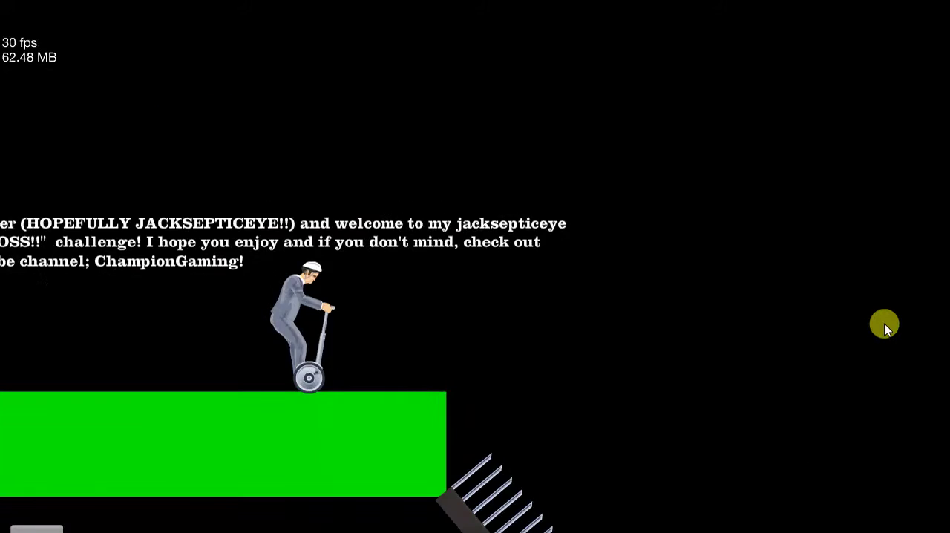
pyautogui.press('space')
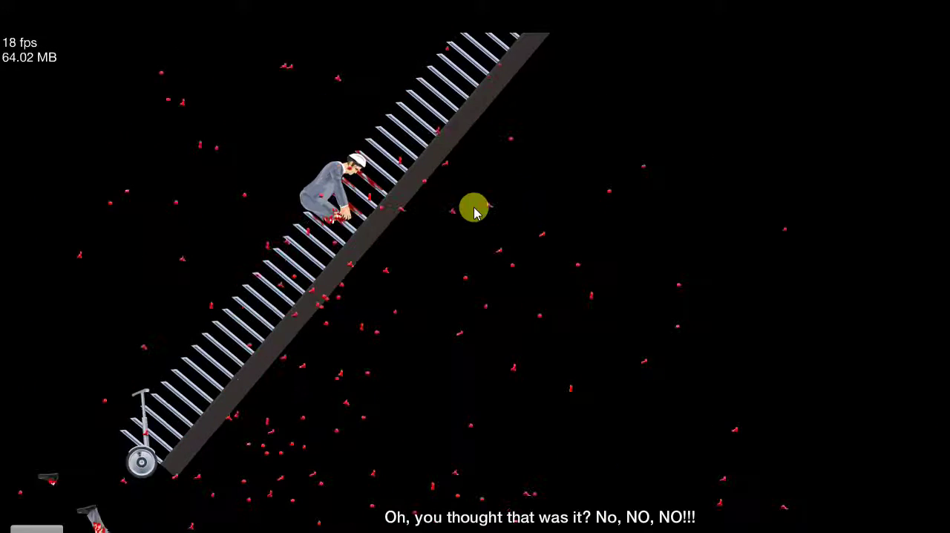
pyautogui.press('Escape')
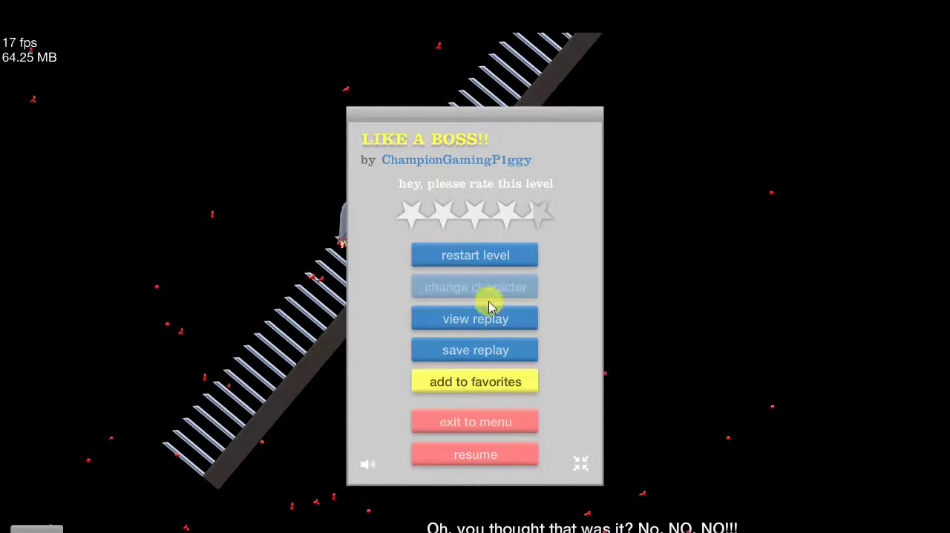
pyautogui.click(492, 261)
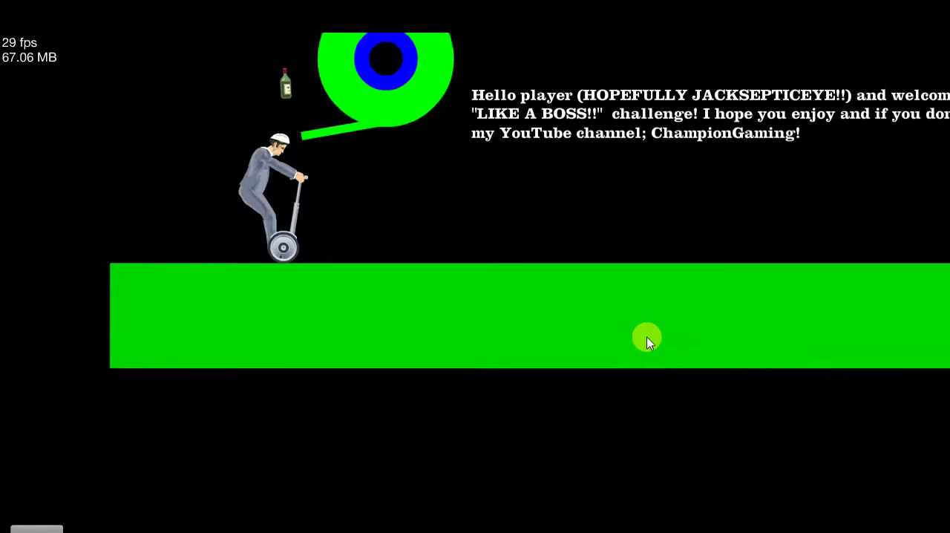
# Ride along the green platform into the spike wall, view the replay, then restart.
pyautogui.press('Up')
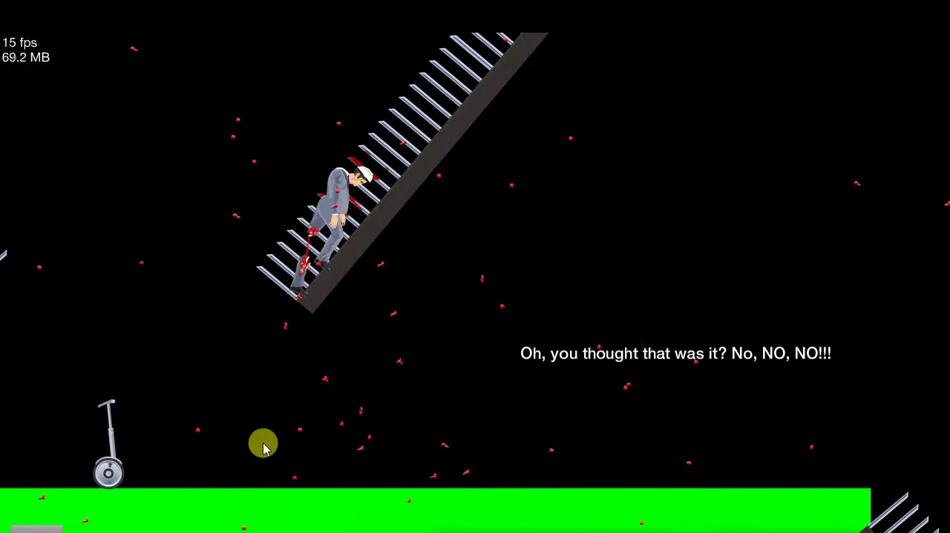
pyautogui.press('Escape')
pyautogui.click(476, 318)
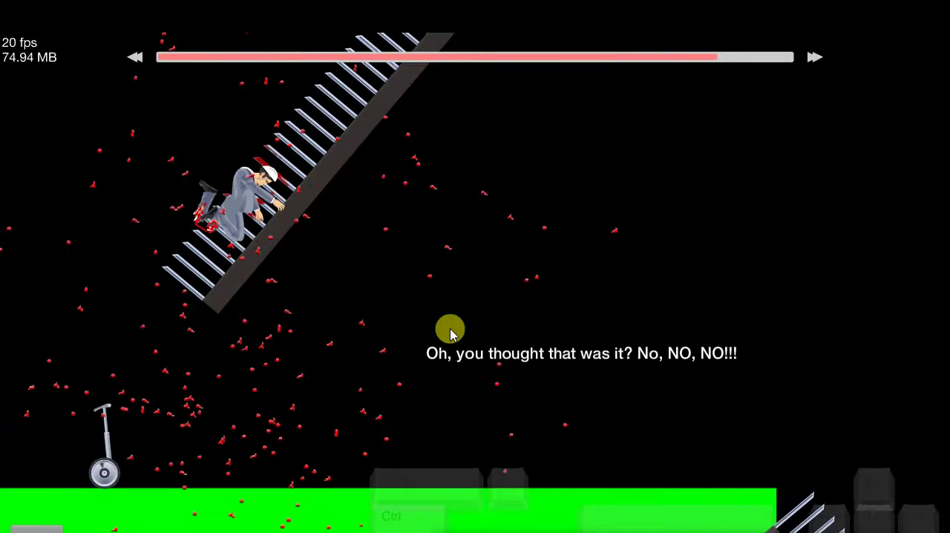
pyautogui.press('Escape')
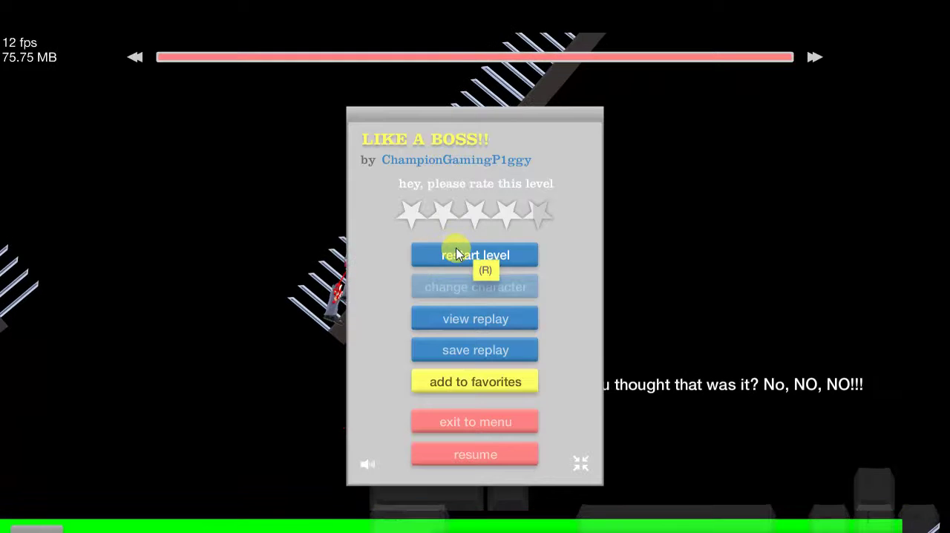
pyautogui.click(455, 254)
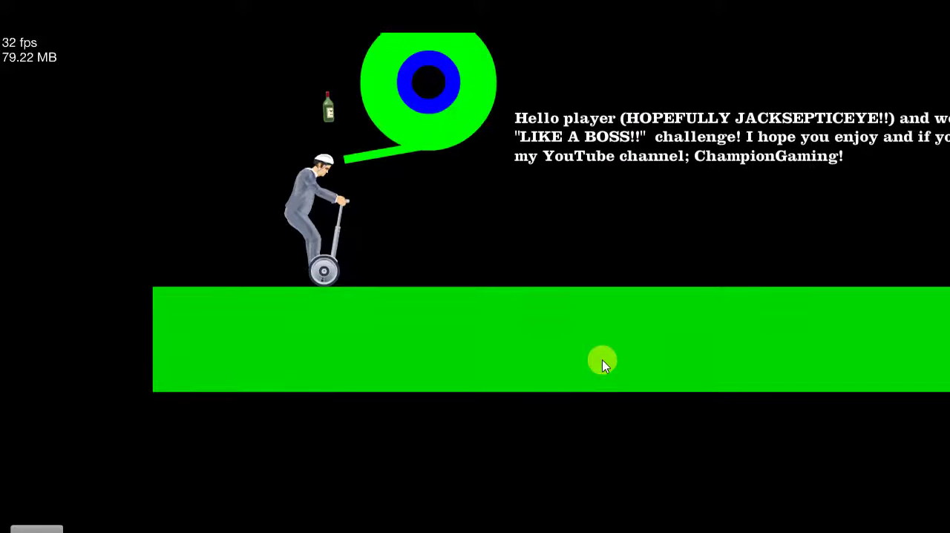
pyautogui.press('space')
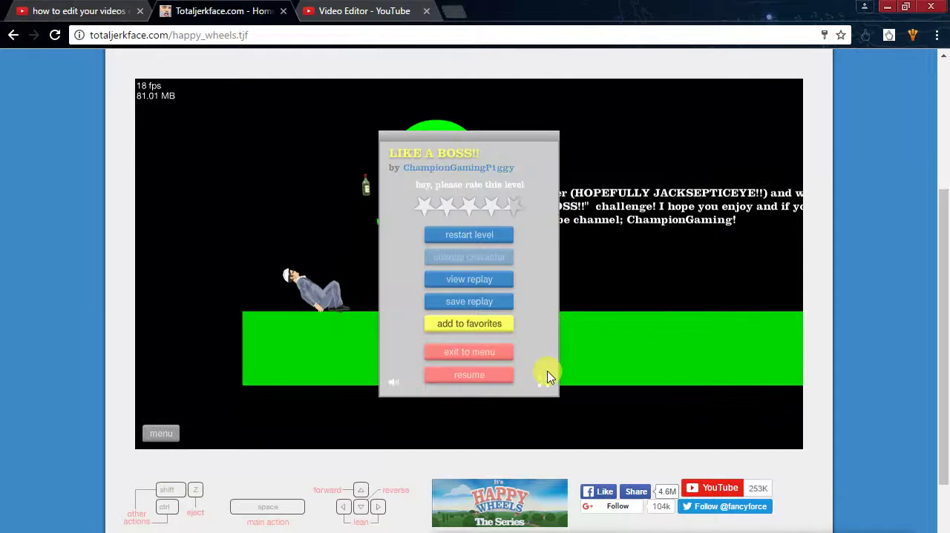
# Switch LIKE A BOSS!! to fullscreen with keyboard controls, restart it, then pause.
pyautogui.click(543, 380)
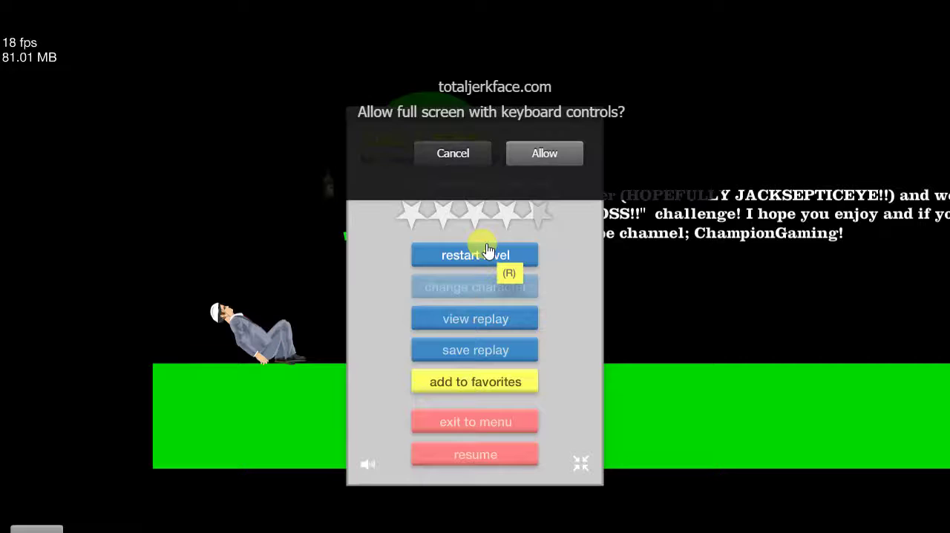
pyautogui.click(544, 154)
pyautogui.click(513, 255)
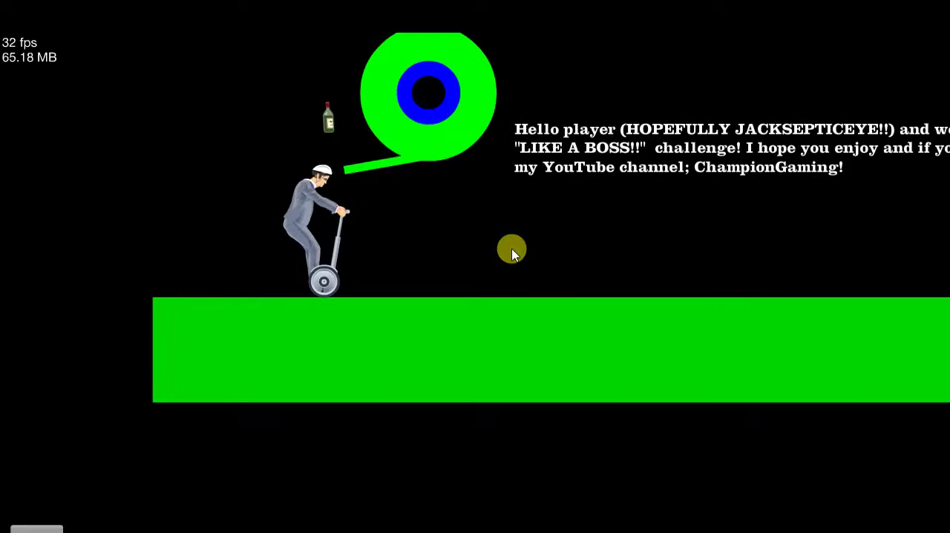
pyautogui.press('Escape')
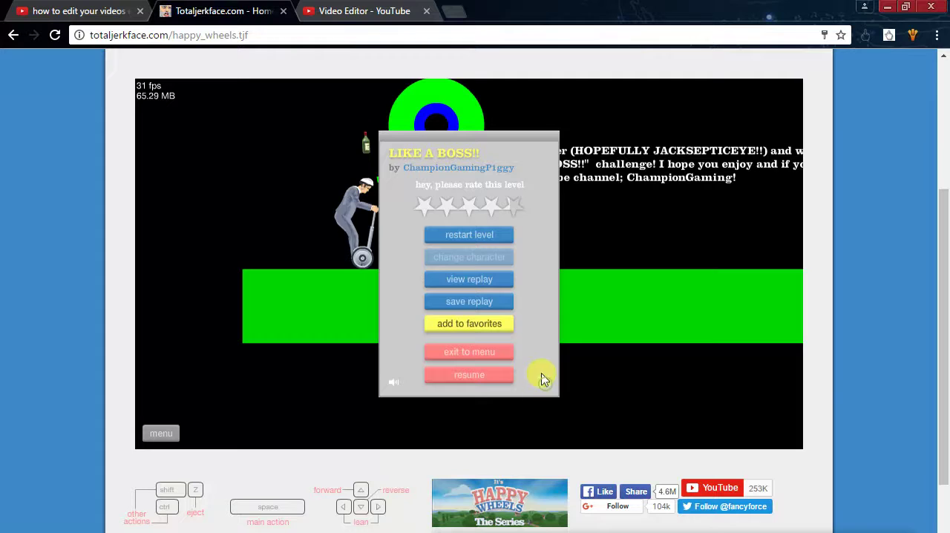
# Return to fullscreen, crash into the spike wall, and pause the game.
pyautogui.click(544, 380)
pyautogui.click(547, 152)
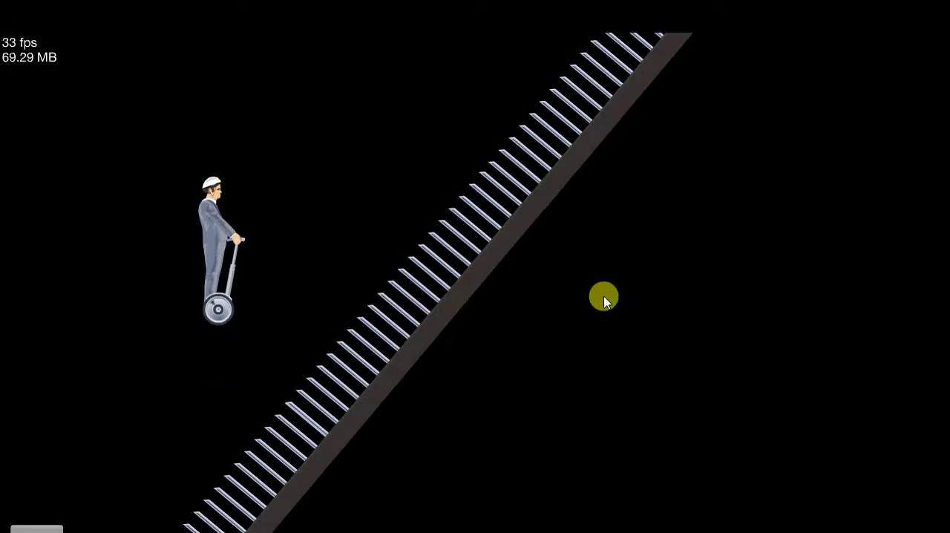
pyautogui.press('Escape')
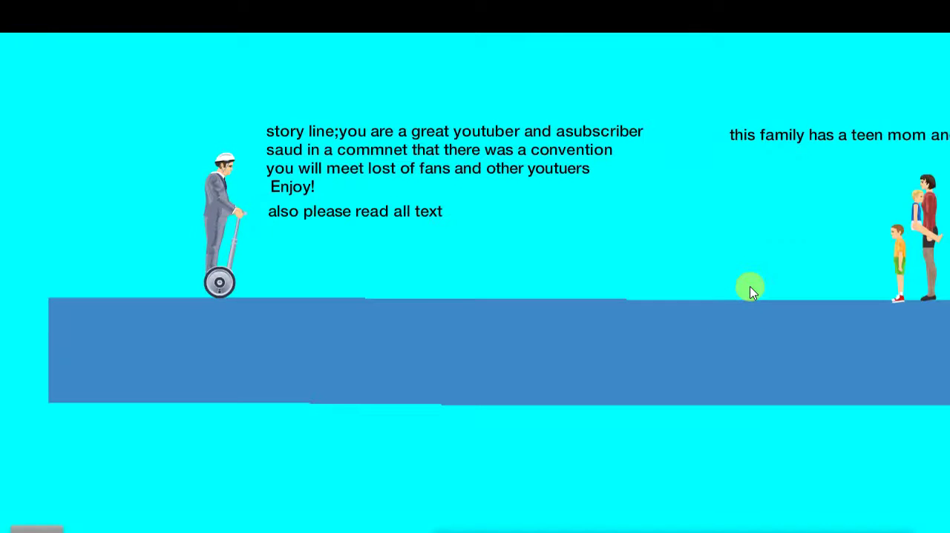
# Ride the segway right past the families and dress competition stage toward the soccer balls.
pyautogui.press('Up')
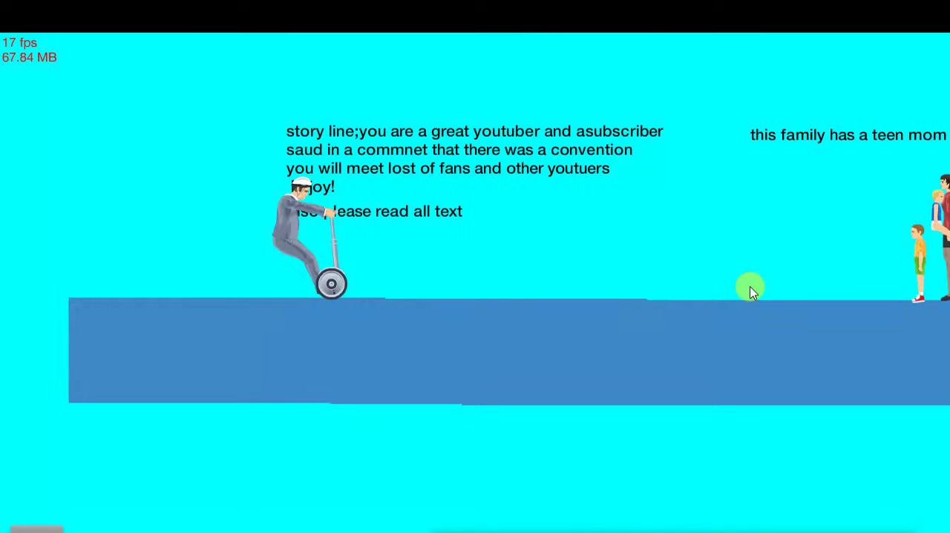
pyautogui.press('Up')
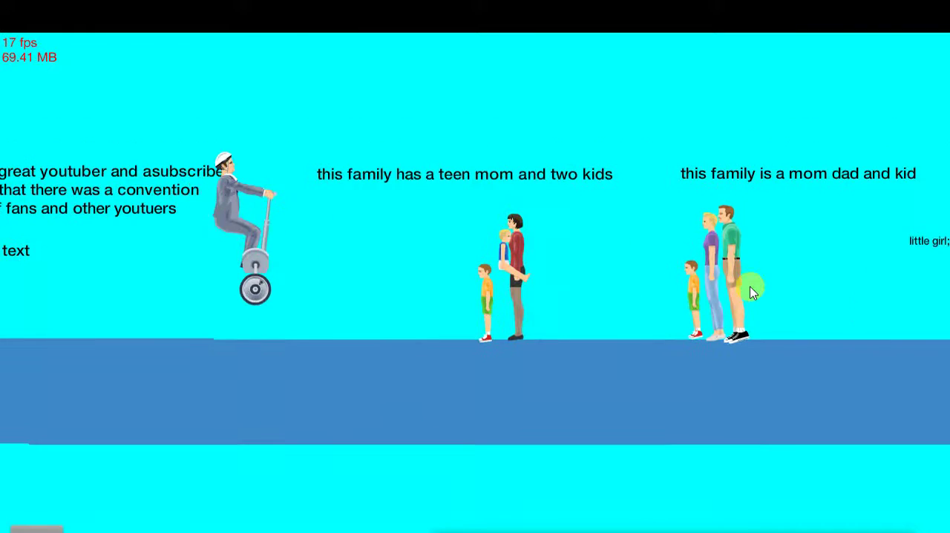
pyautogui.press('Up')
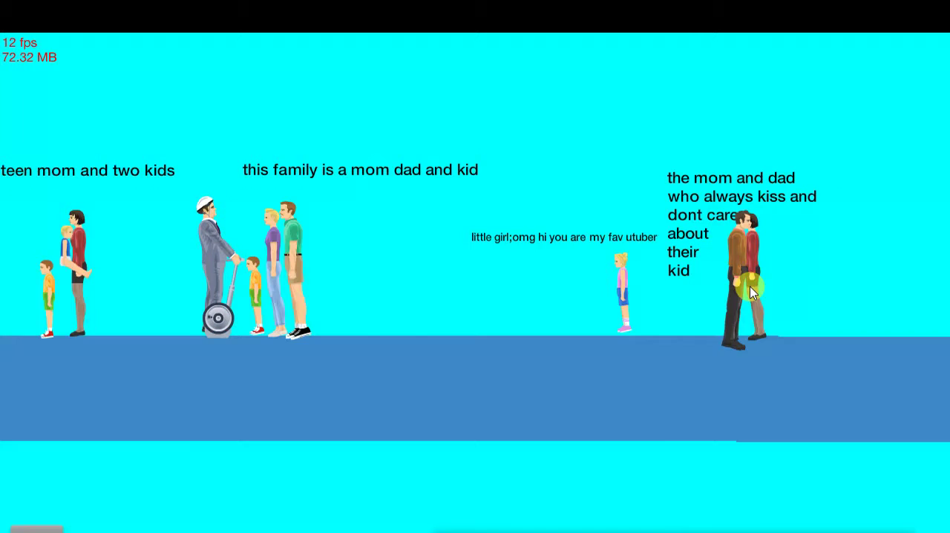
pyautogui.press('Up')
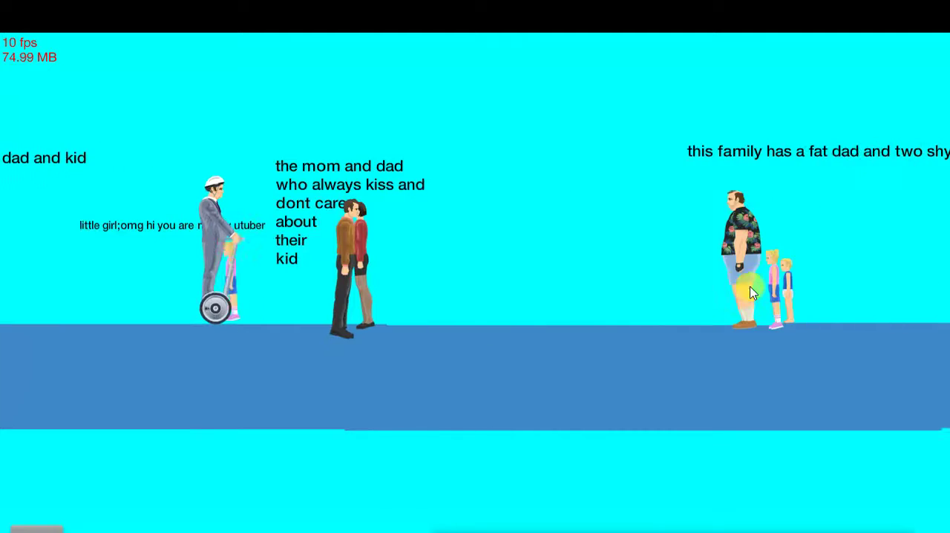
pyautogui.press('Up')
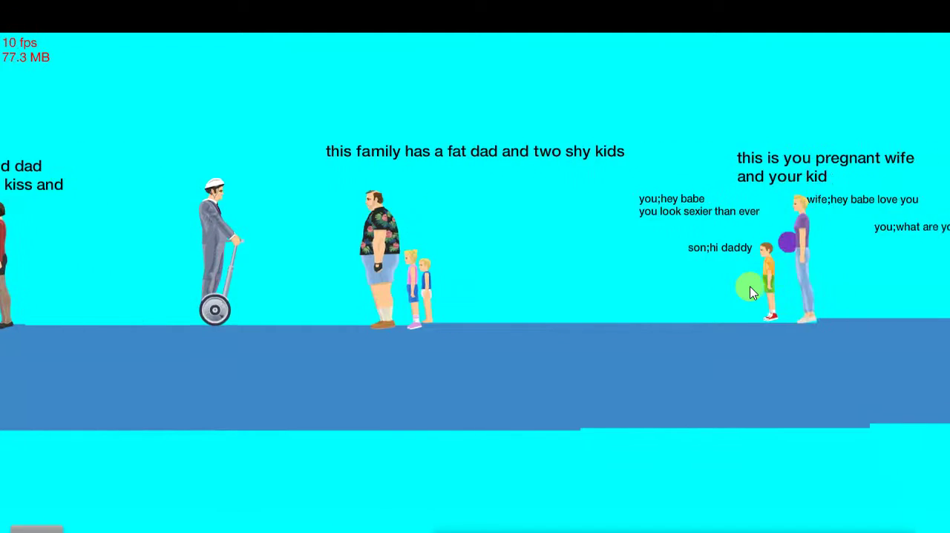
pyautogui.press('Up')
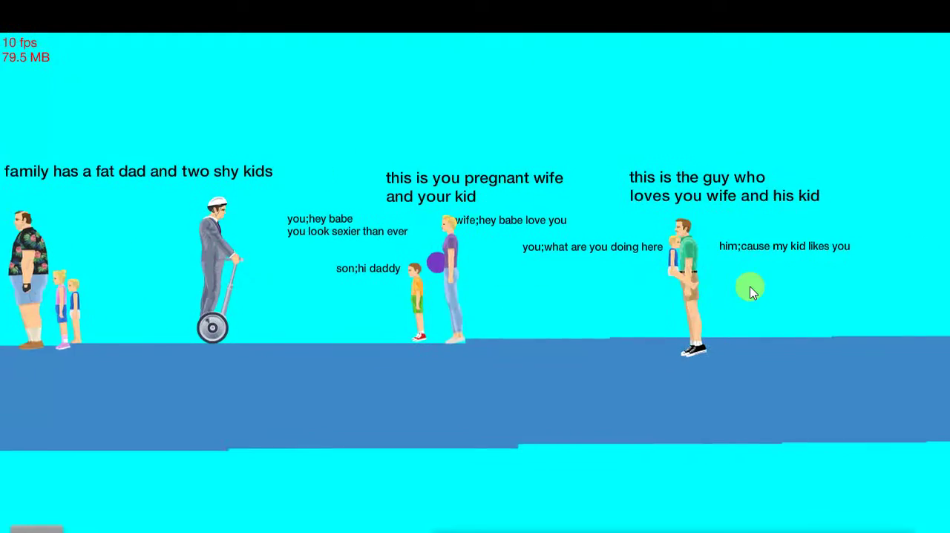
pyautogui.press('Up')
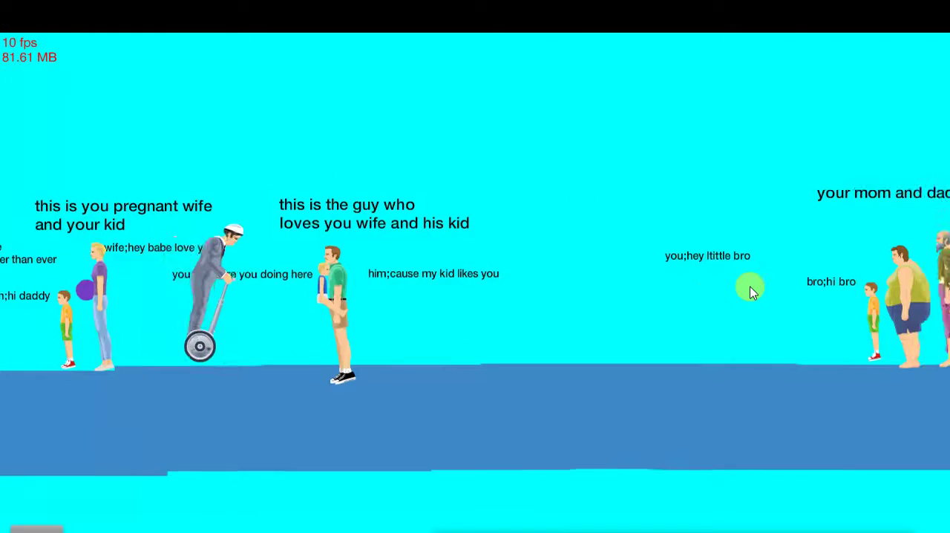
pyautogui.press('Up')
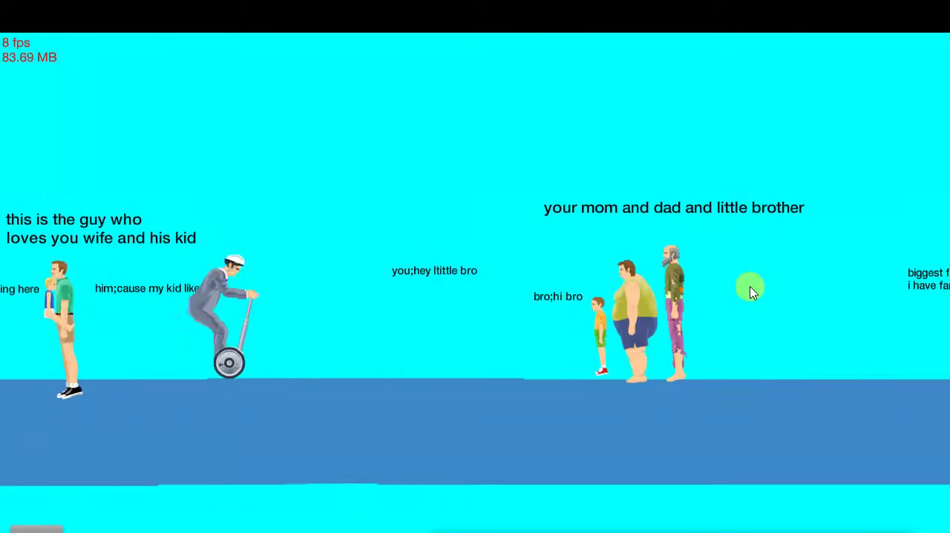
pyautogui.press('Up')
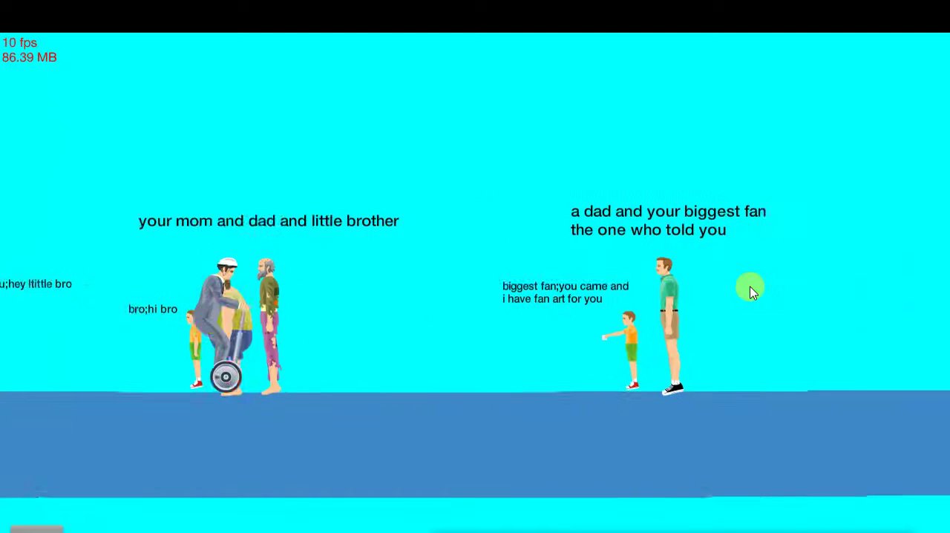
pyautogui.press('Up')
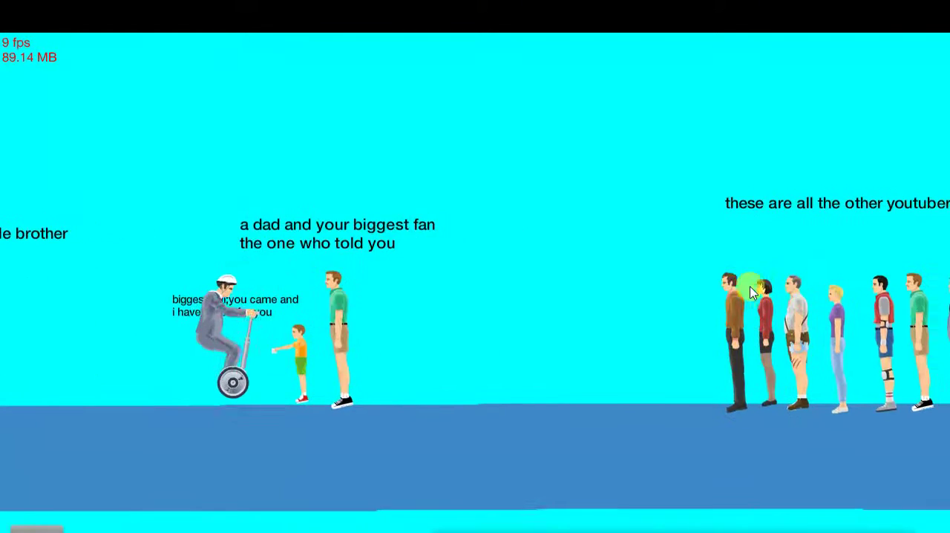
pyautogui.press('Up')
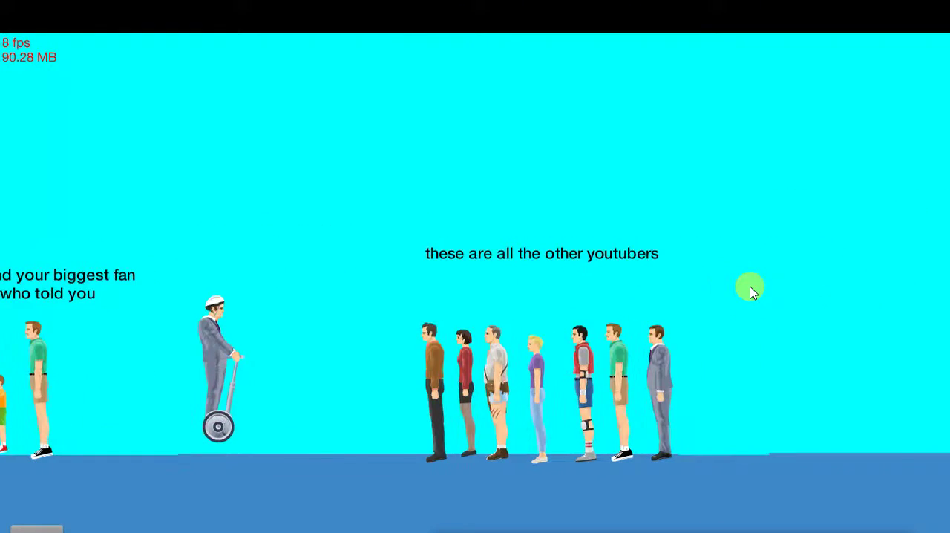
pyautogui.press('Up')
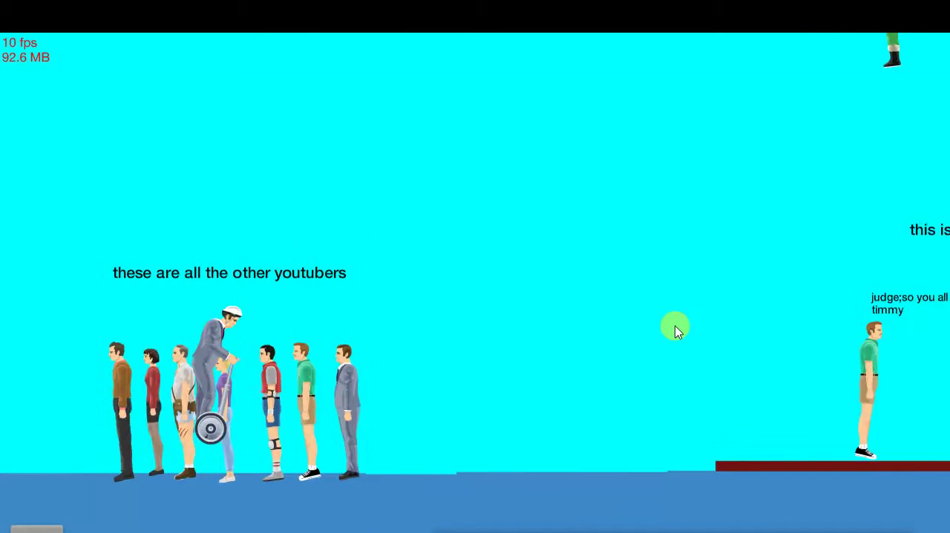
pyautogui.press('Up')
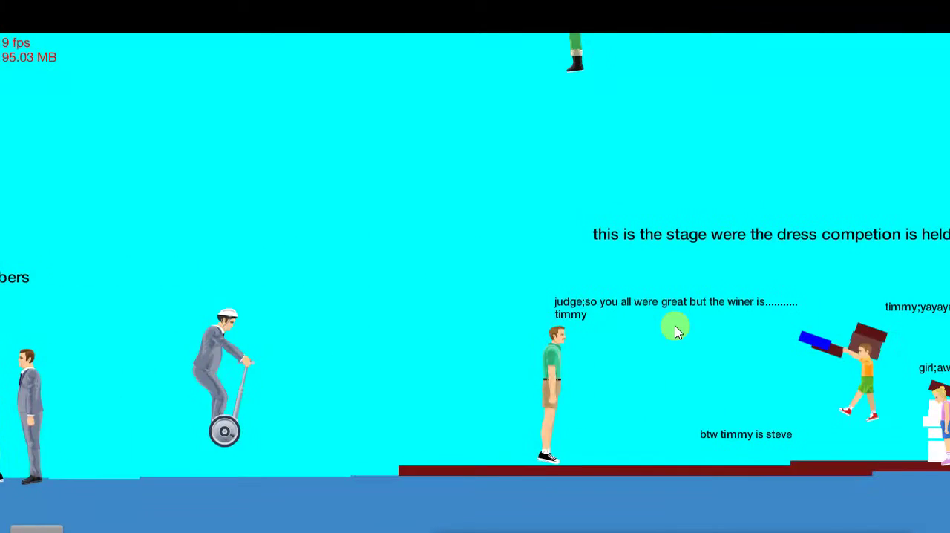
pyautogui.press('Up')
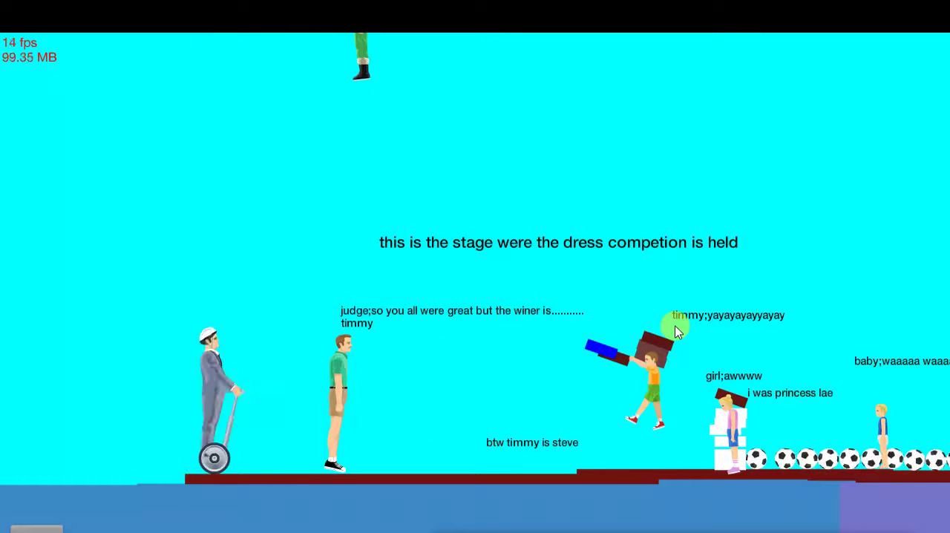
pyautogui.press('Up')
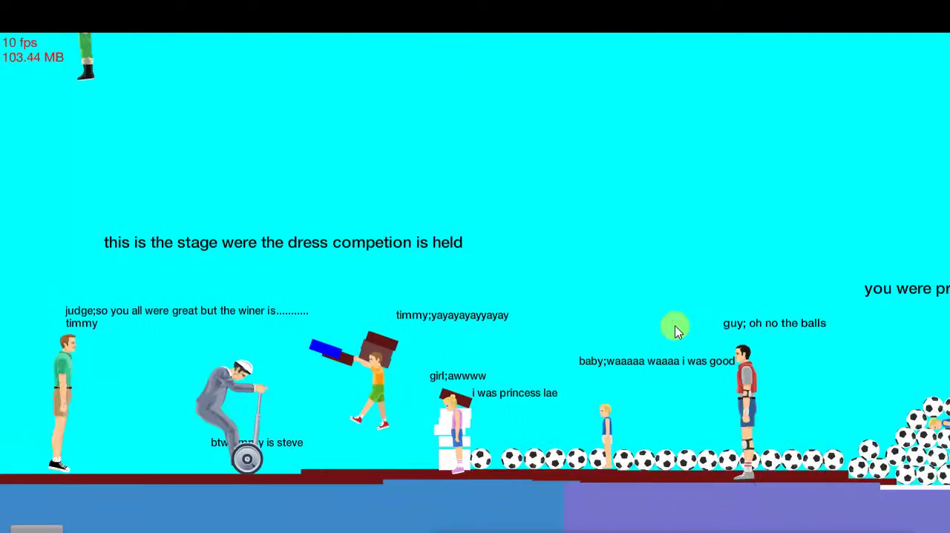
pyautogui.press('Up')
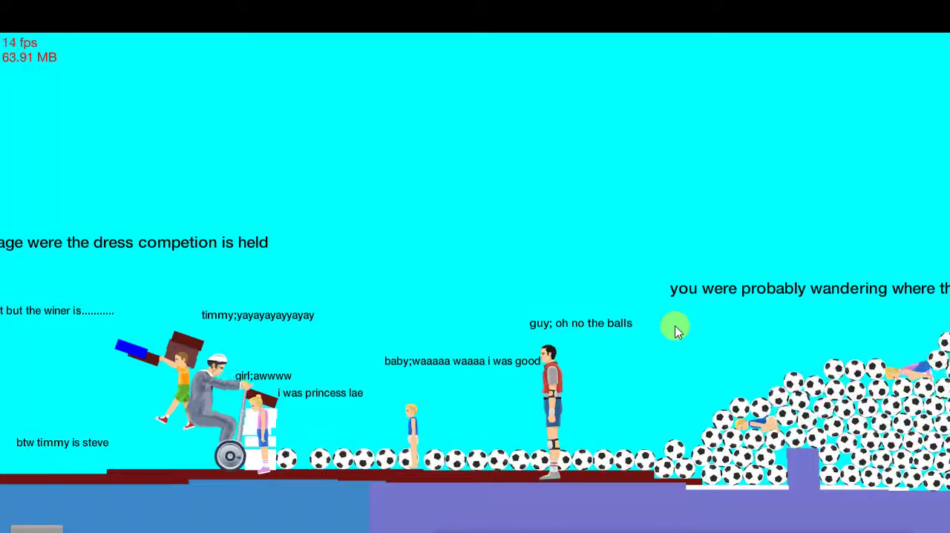
pyautogui.press('Up')
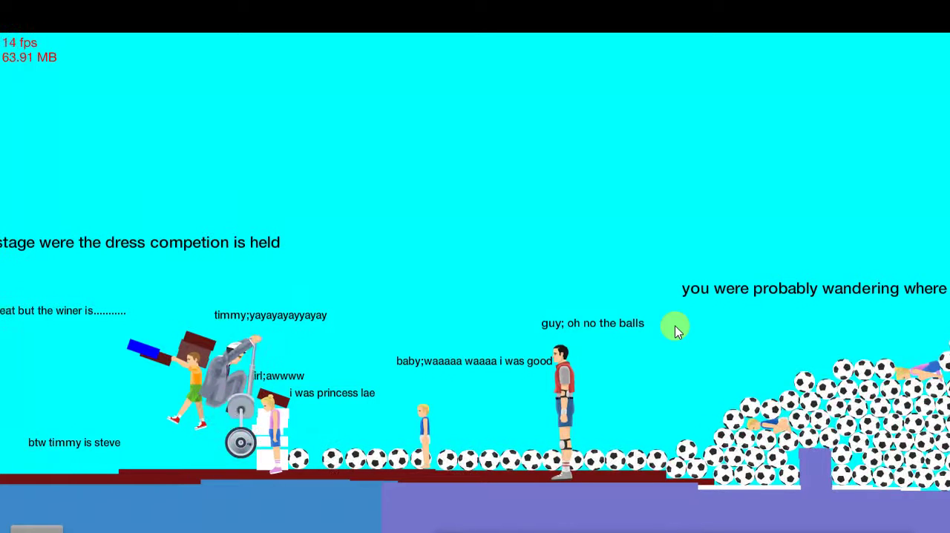